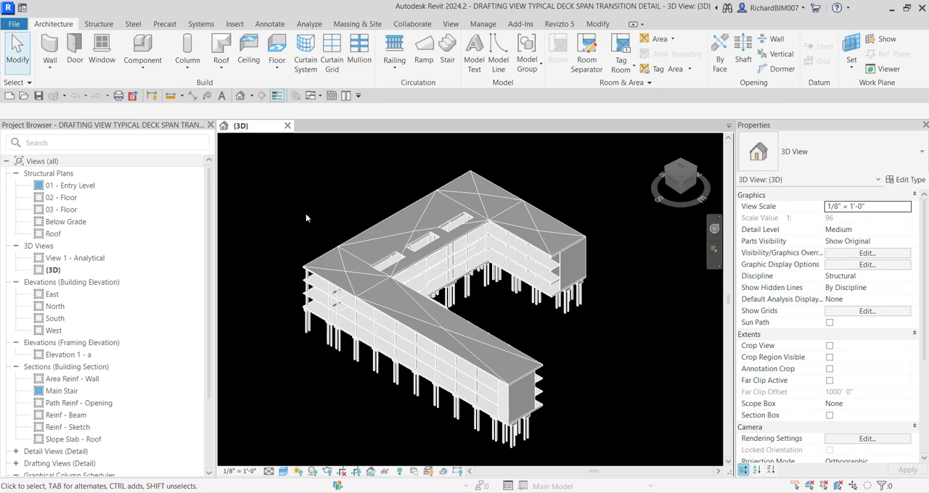
Create a drafting view named TYPICAL DECK SPAN TRANSITION DETAILS at the 1 1/2" = 1'-0" scale
click(450, 24)
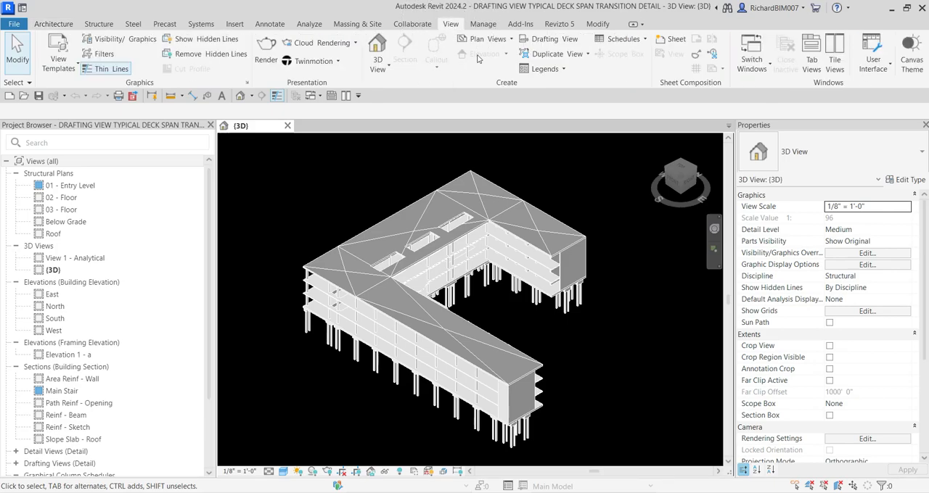
key(ctrl)
key(ctrl)
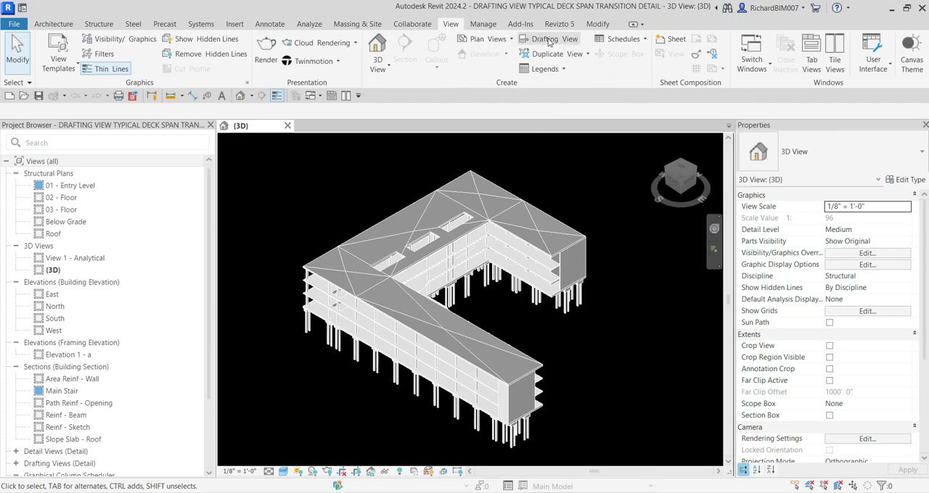
click(549, 42)
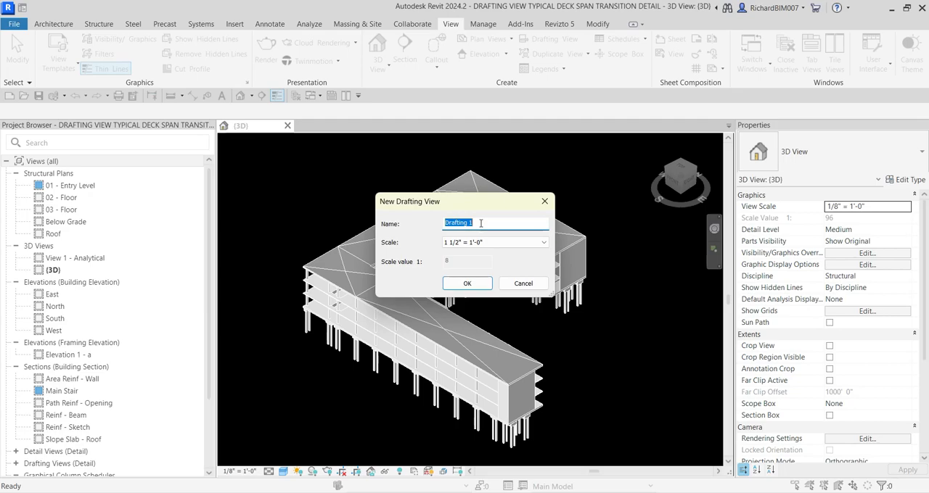
text(TYPICAL DECK SPAN TRANS)
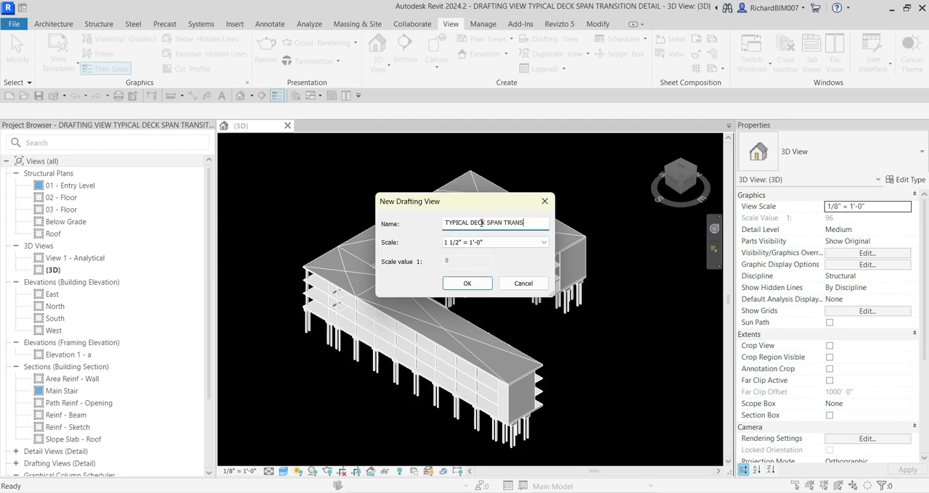
text(ITION DETAILS)
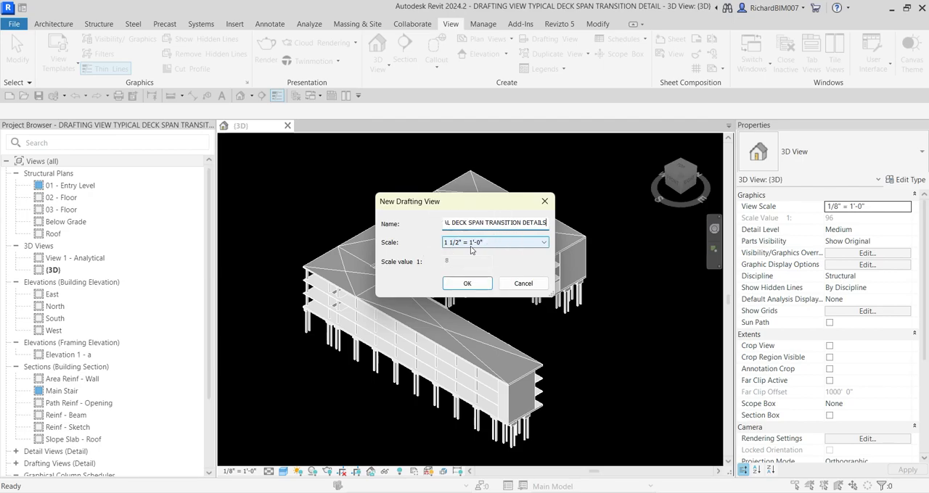
click(467, 283)
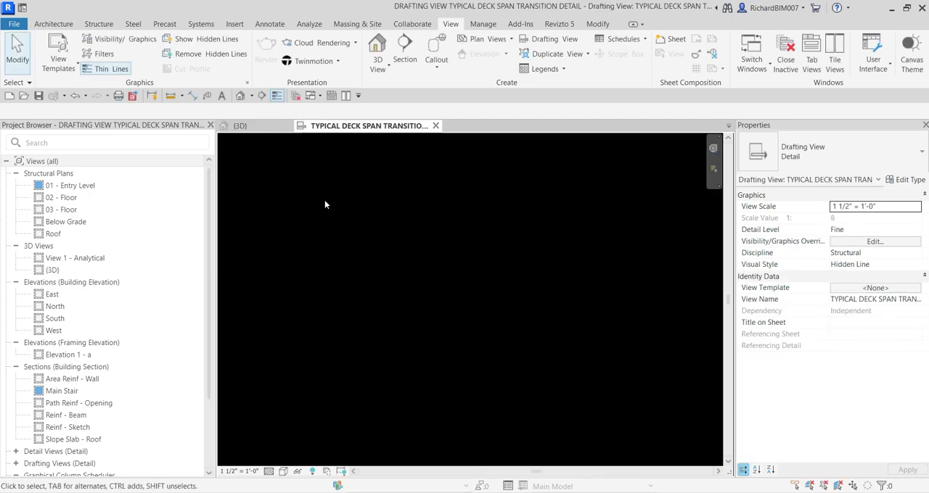
Locate the TYPICAL DECK SPAN TRANSITION DETAILS view among the project's drafting views
scroll(198, 315, down, 5)
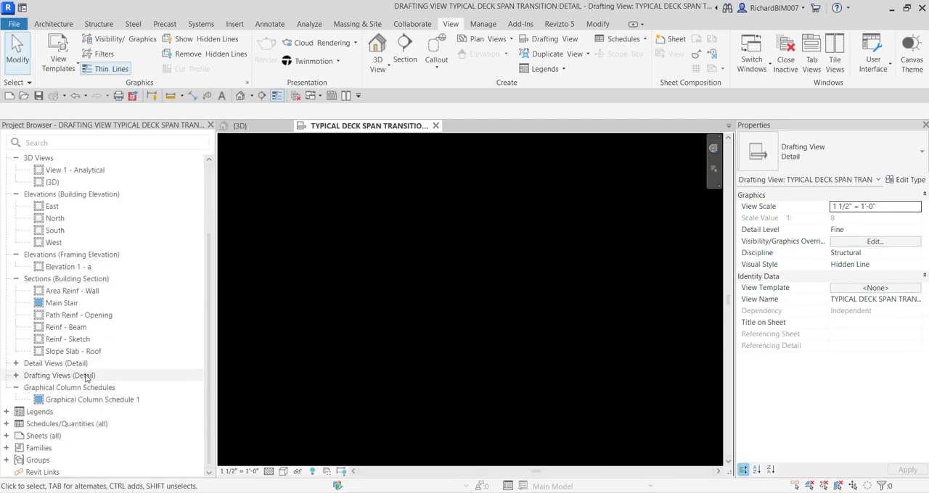
click(62, 376)
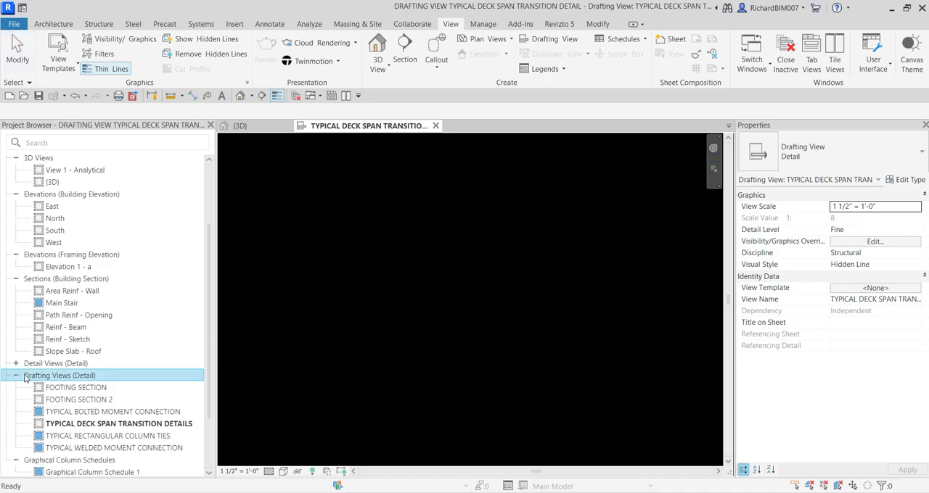
click(89, 426)
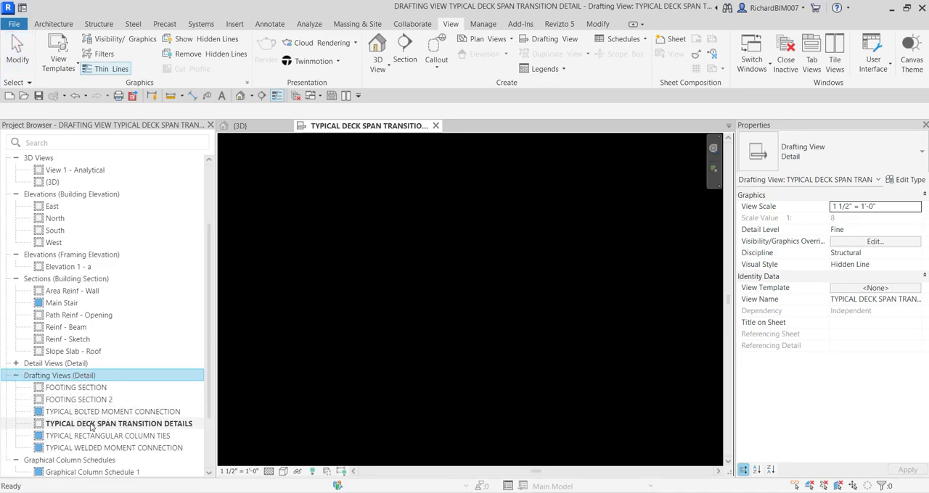
click(404, 281)
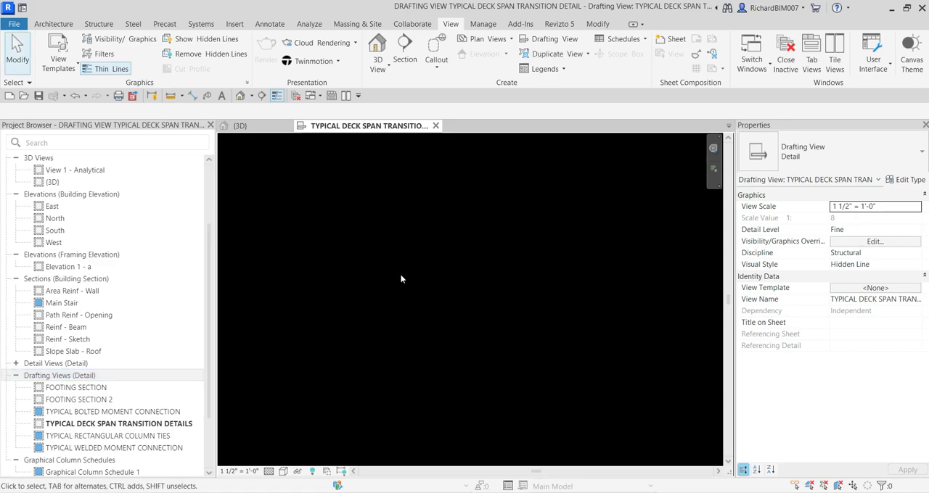
Place one K-Series Bar Joist-Section detail component of type 14K3 in the empty drafting view
click(270, 24)
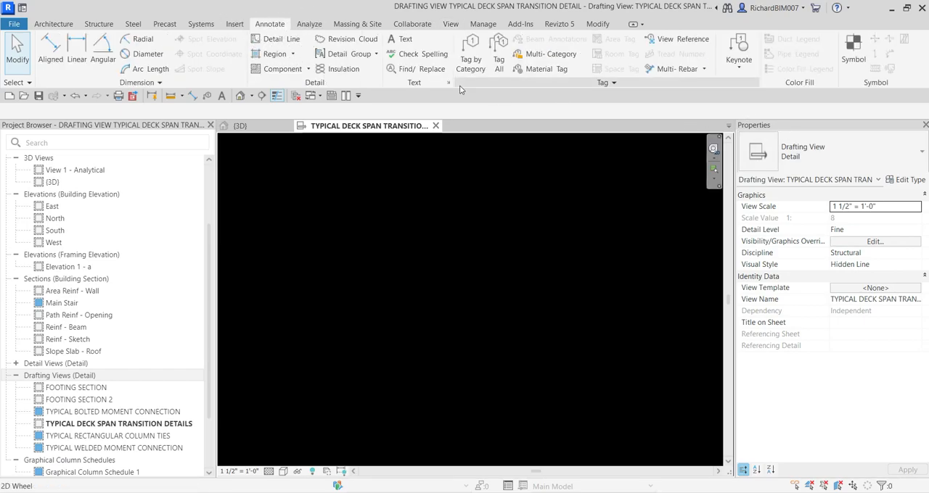
click(309, 68)
click(313, 96)
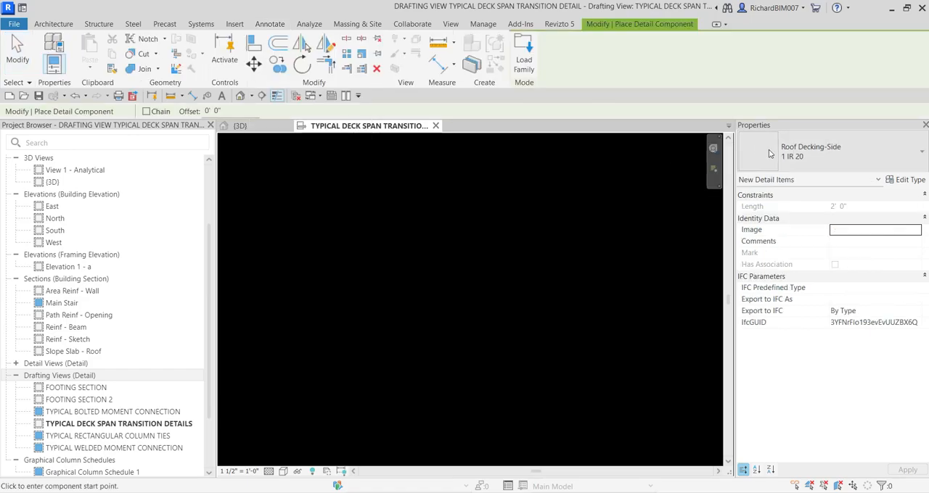
click(832, 154)
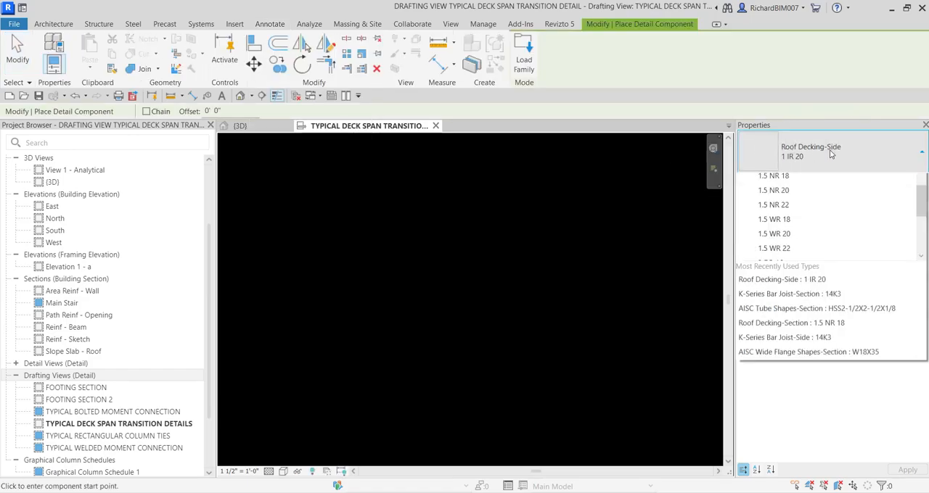
text(JOIS)
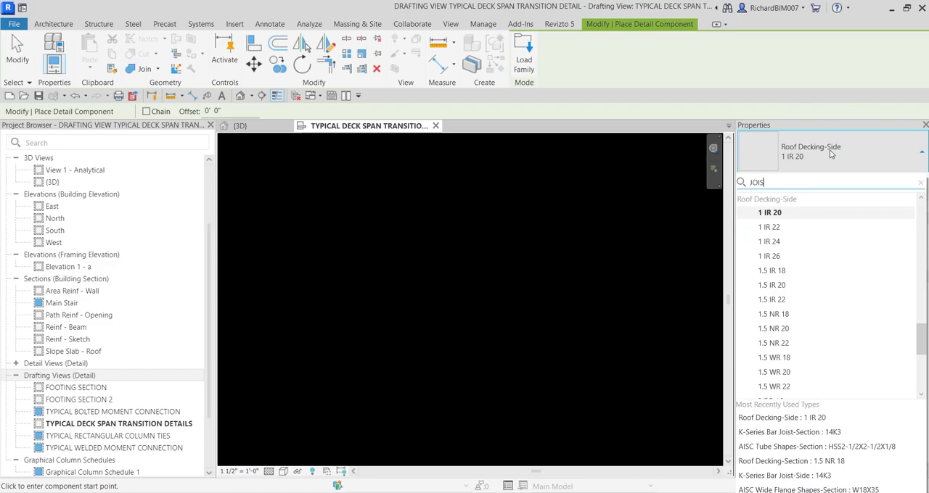
text(T)
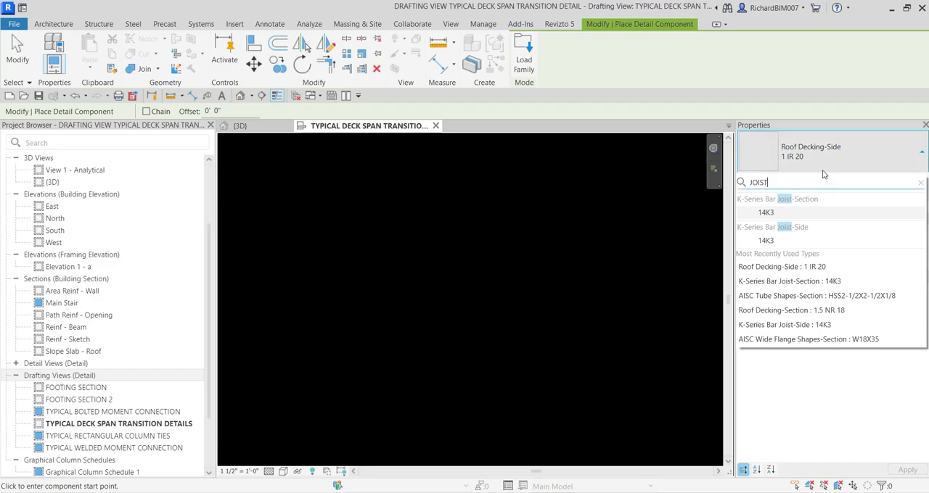
click(765, 213)
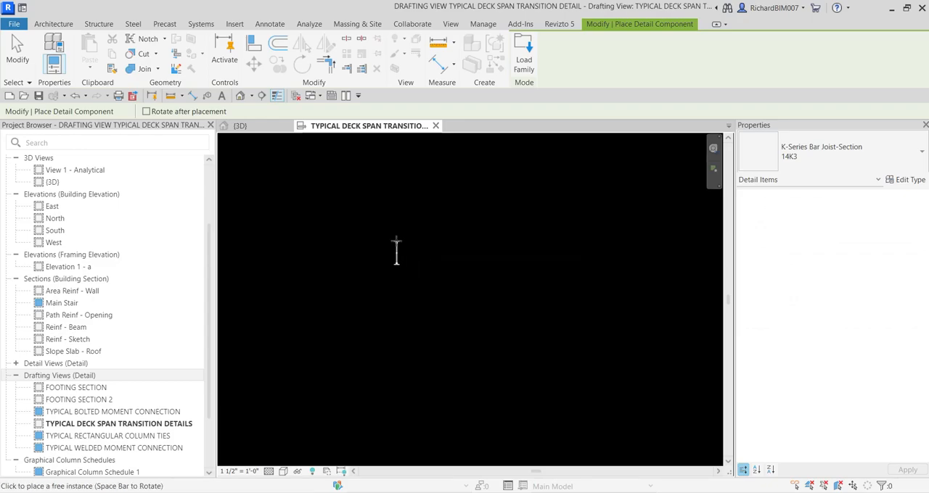
scroll(361, 241, up, 5)
click(374, 211)
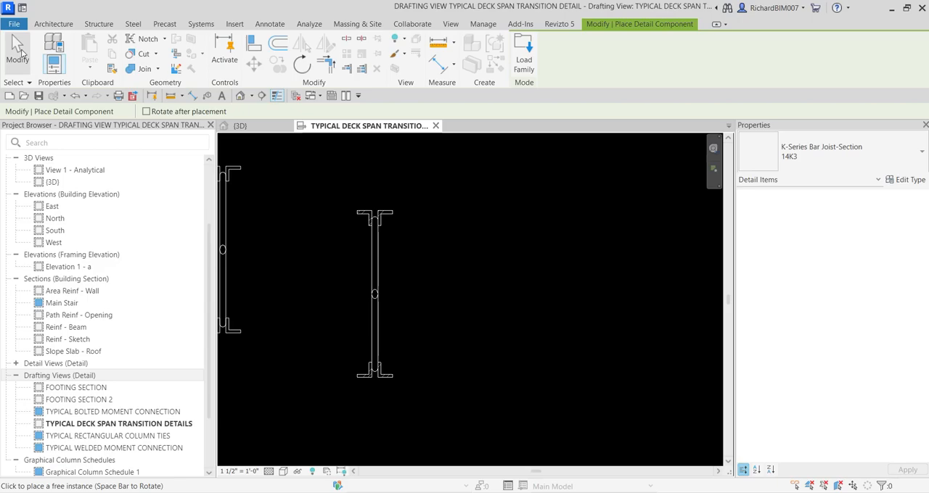
click(19, 52)
Turn off thin-line display to show the joist section with its true line weights
scroll(375, 252, up, 3)
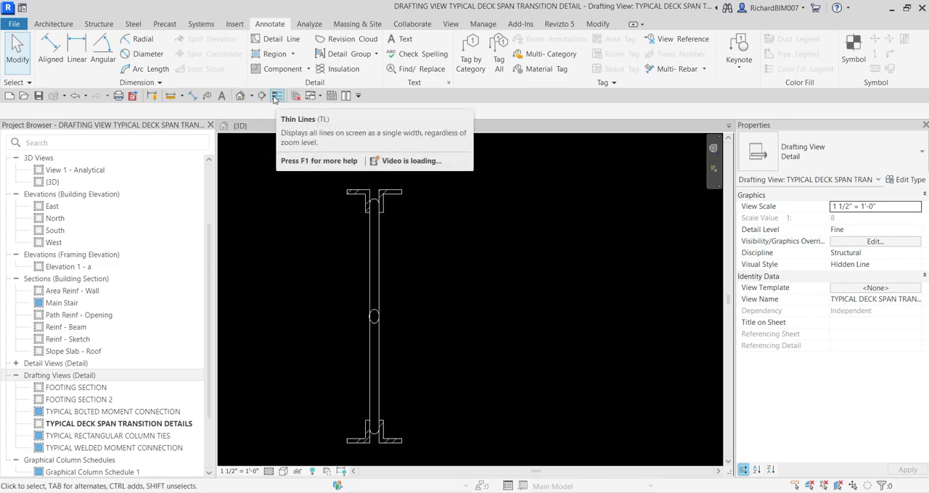
click(275, 98)
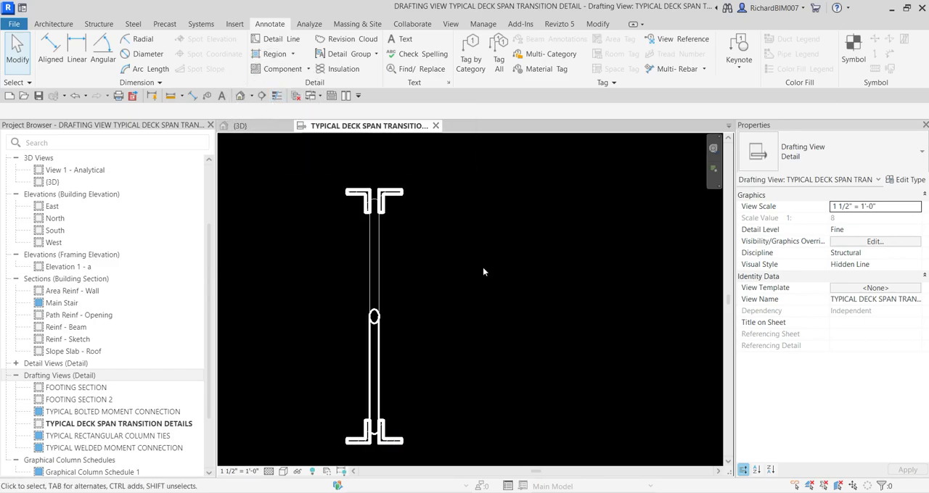
scroll(480, 268, down, 1)
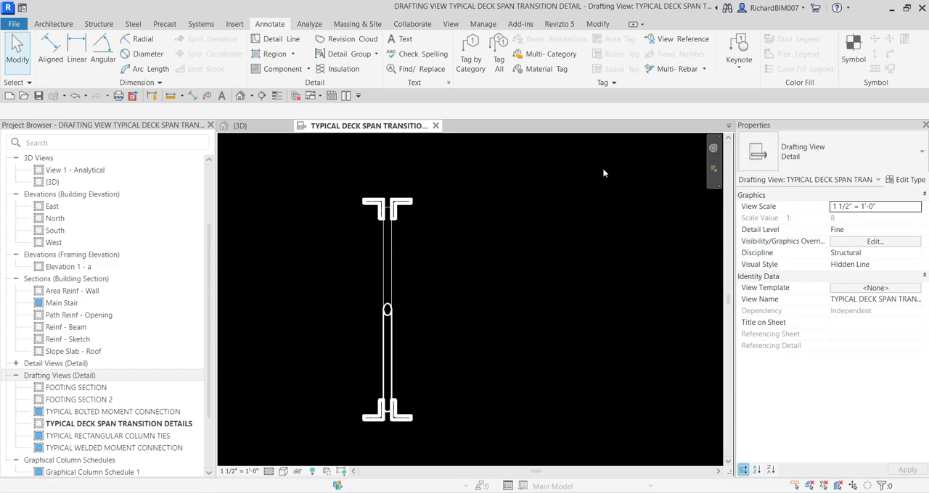
Place a horizontal Roof Decking-Side 1.5 WR 22 detail component about 1'-7 1/2" long across the top of the joist
click(290, 71)
click(825, 151)
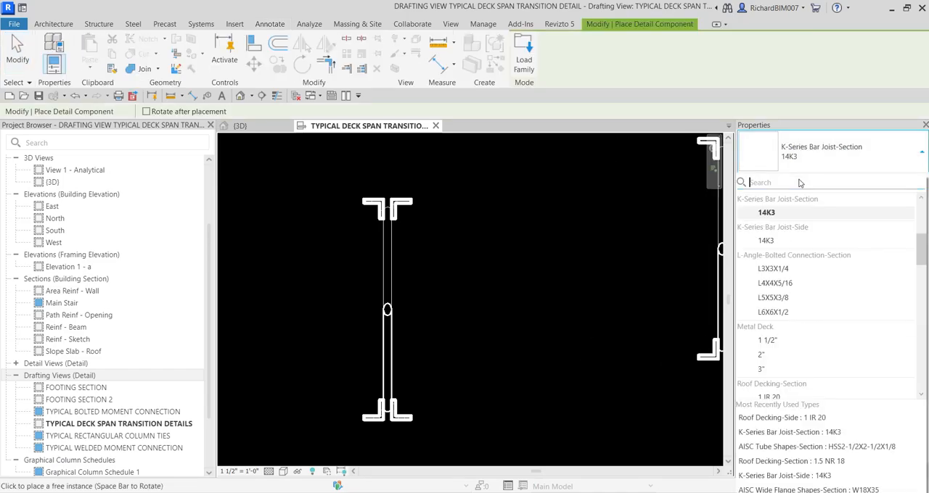
text(ROOF)
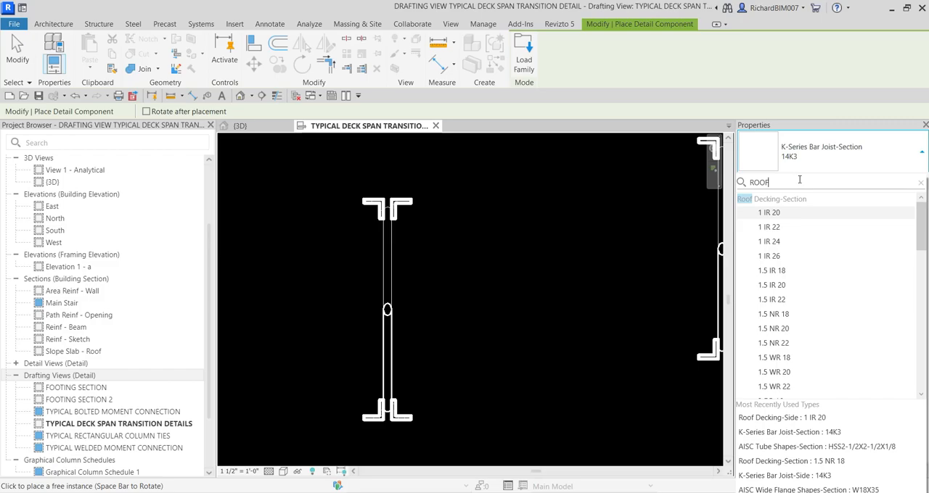
scroll(811, 230, down, 10)
scroll(803, 245, down, 1)
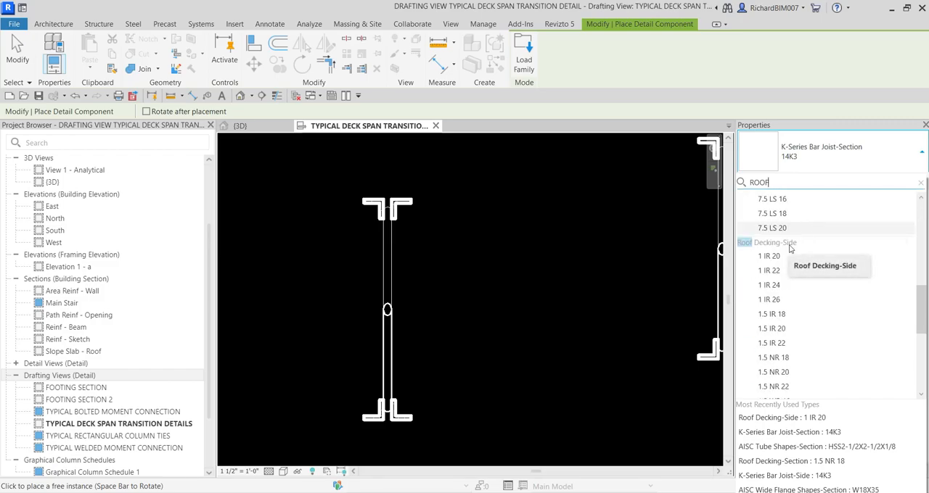
scroll(795, 297, down, 1)
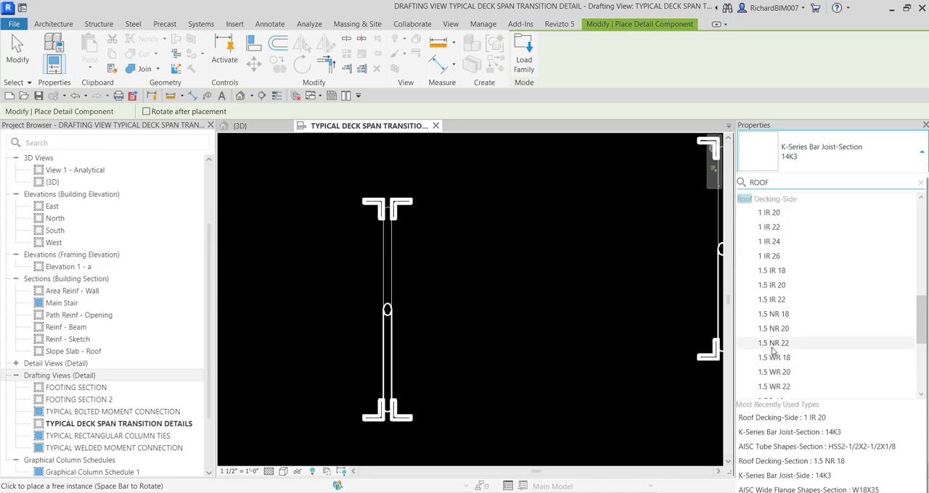
scroll(790, 371, down, 2)
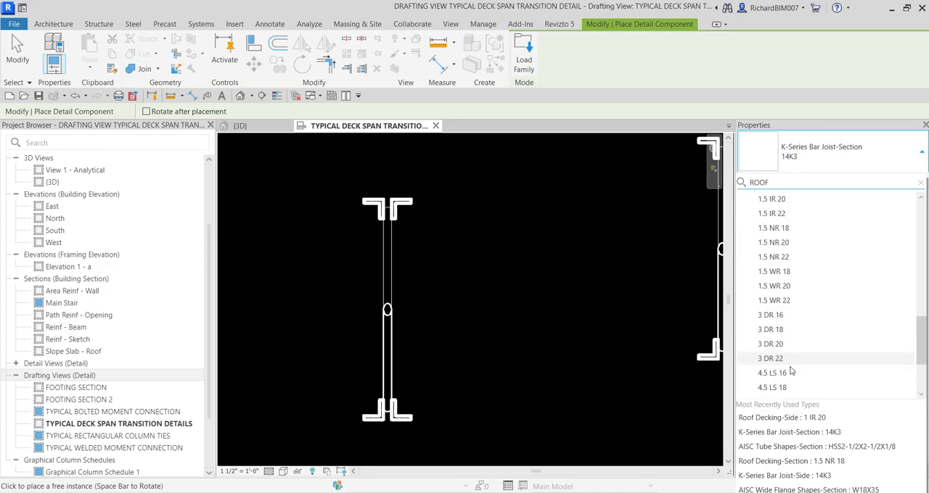
click(774, 301)
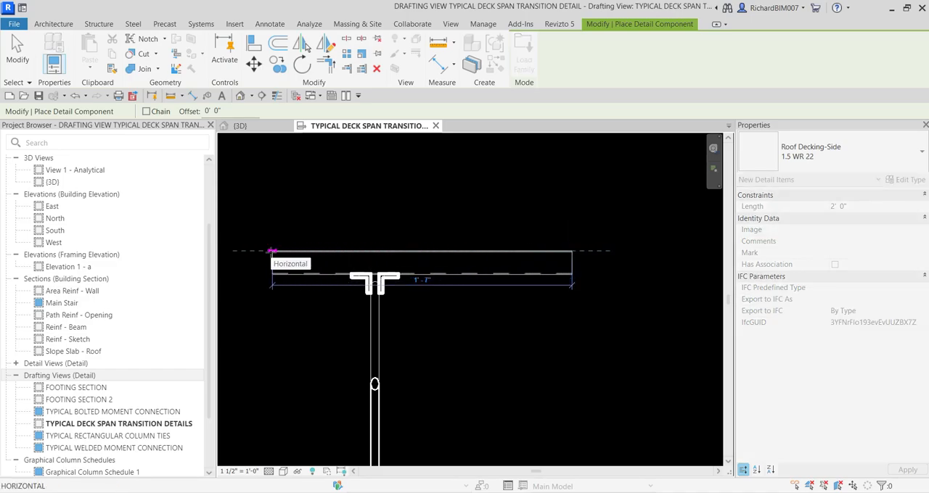
click(271, 251)
key(Escape)
key(Escape)
Move the roof decking so that its underside rests exactly on the joist's top chord angles
scroll(399, 241, up, 2)
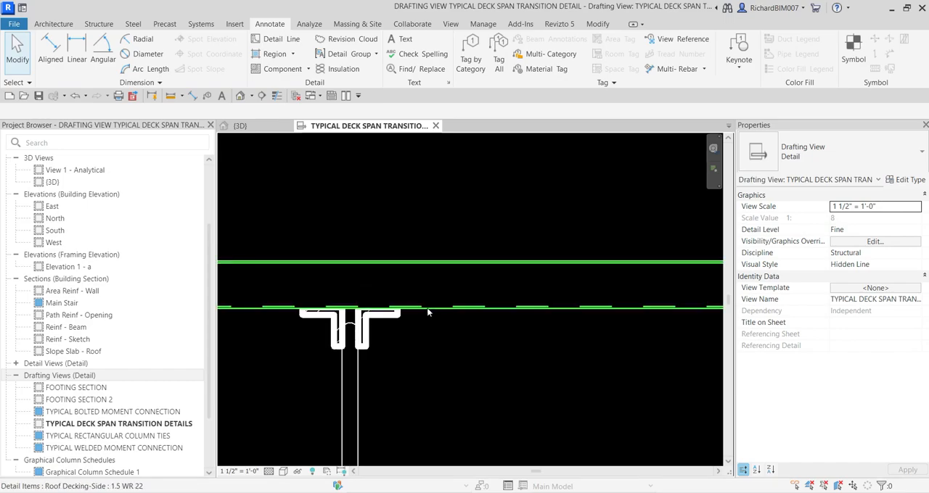
click(428, 308)
drag(426, 308, 417, 238)
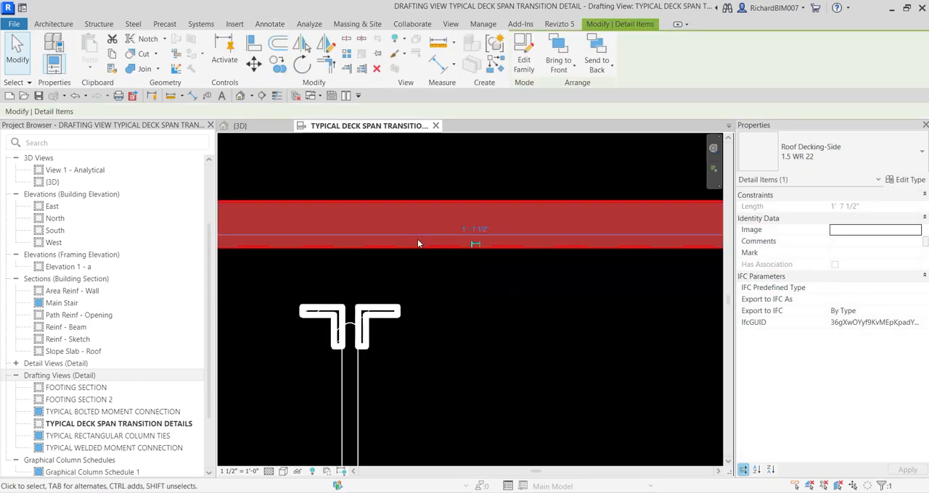
click(254, 63)
scroll(354, 265, up, 3)
click(362, 215)
click(406, 390)
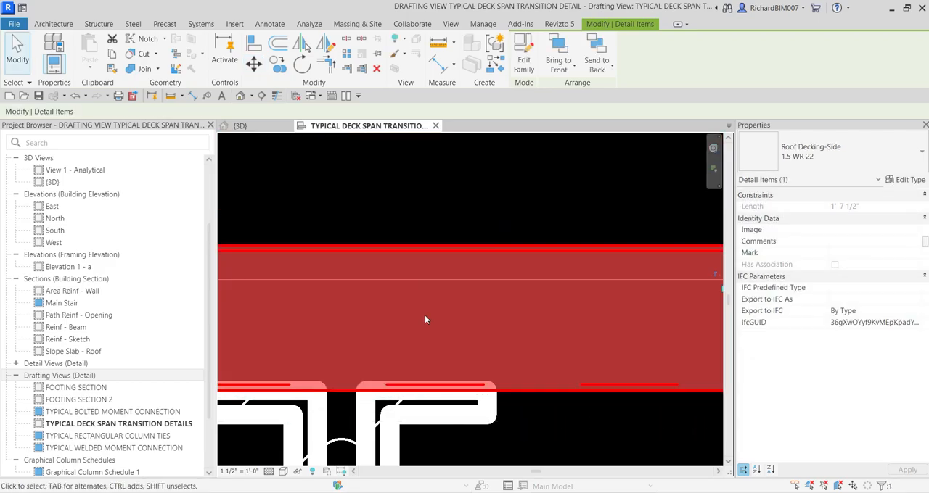
scroll(425, 325, down, 4)
click(368, 233)
scroll(368, 232, down, 2)
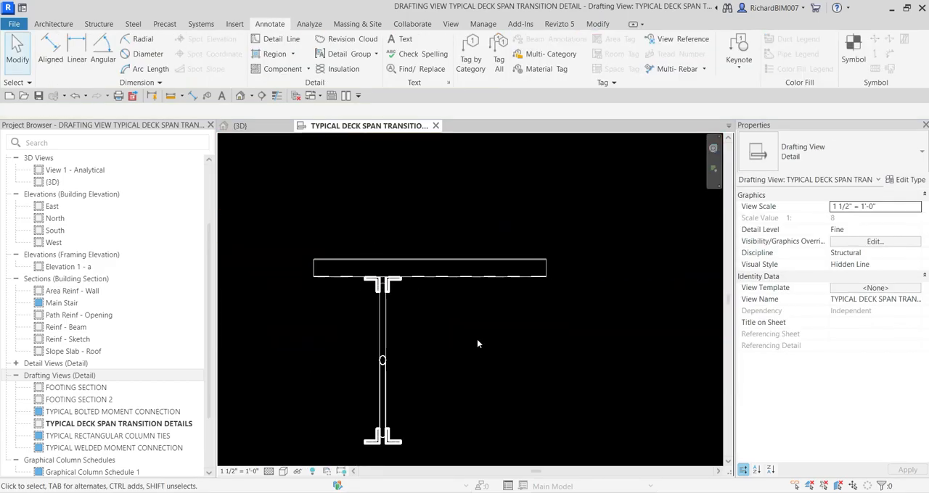
Stretch the right end of the roof decking farther out beyond the joist
scroll(534, 276, up, 1)
click(536, 277)
drag(550, 264, 610, 258)
click(541, 345)
scroll(541, 346, down, 2)
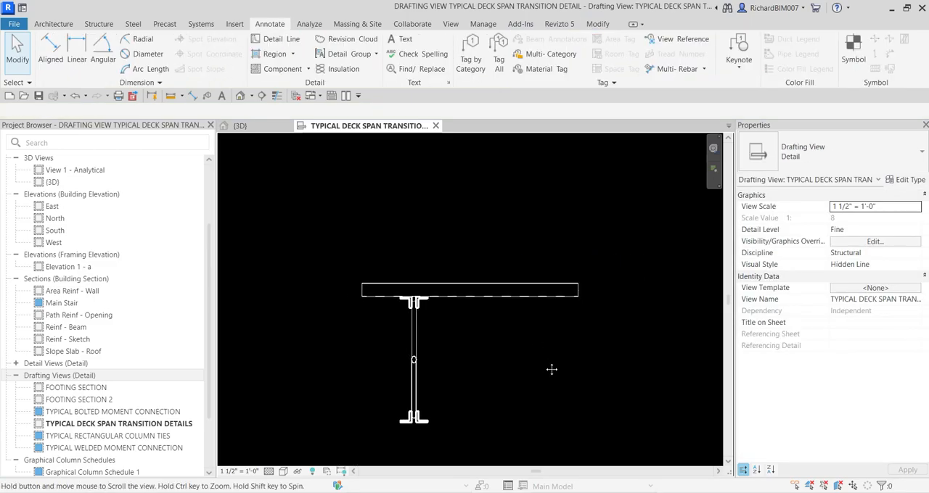
middle_drag(552, 369, 522, 346)
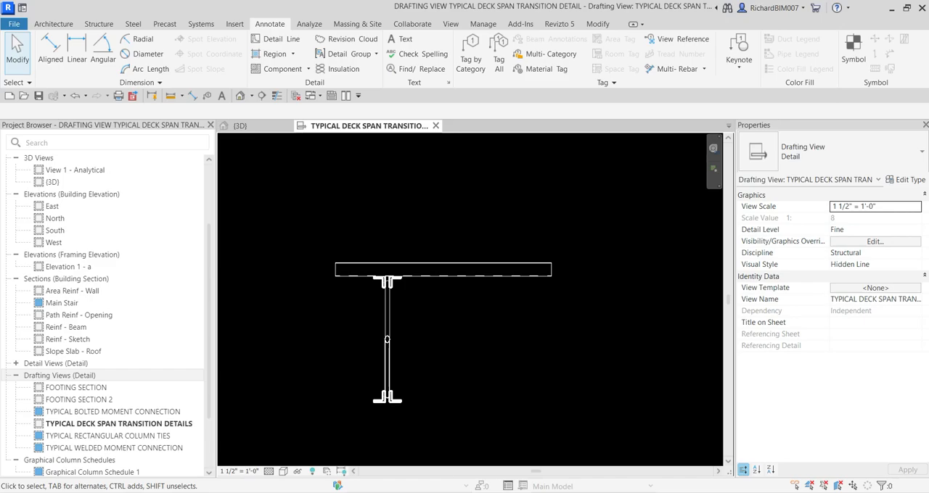
Place an AISC Tube Shapes-Section HSS2-1/2X2-1/2X1/8 detail component against the roof decking's underside, flush with the decking's right end
click(287, 72)
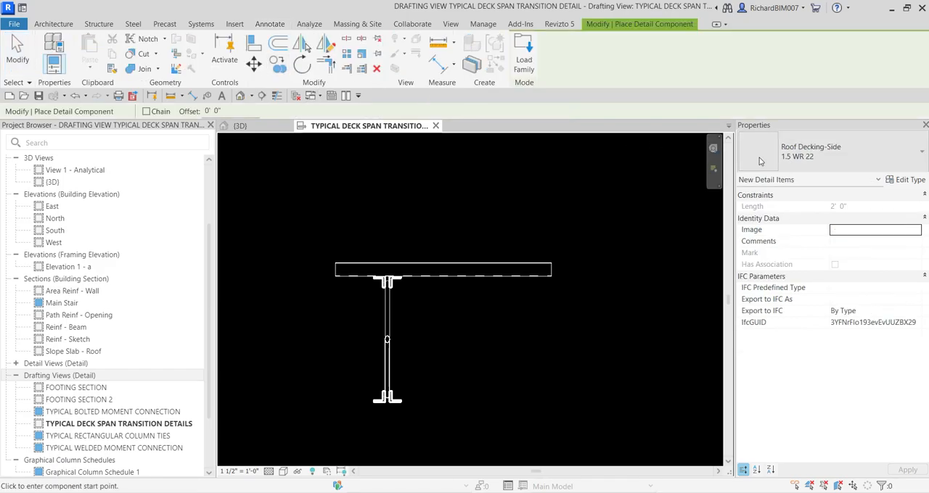
click(803, 152)
text(TUBE)
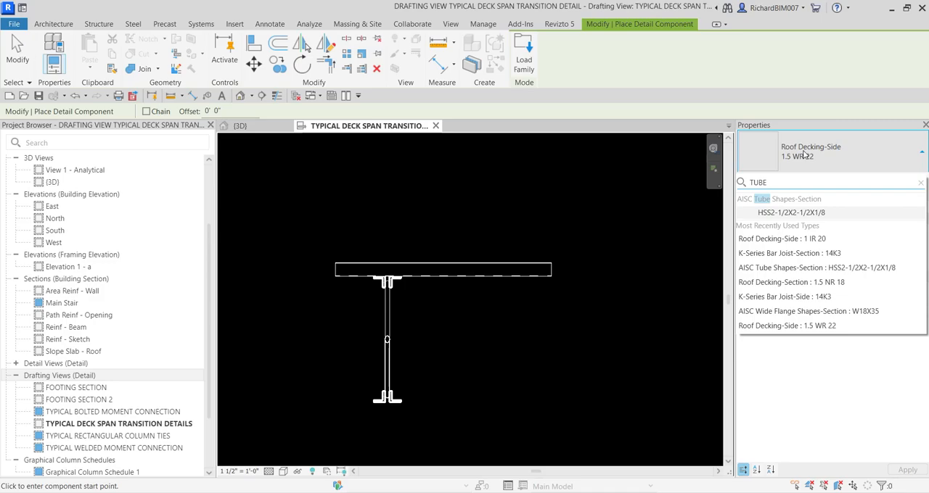
click(784, 213)
scroll(537, 274, up, 3)
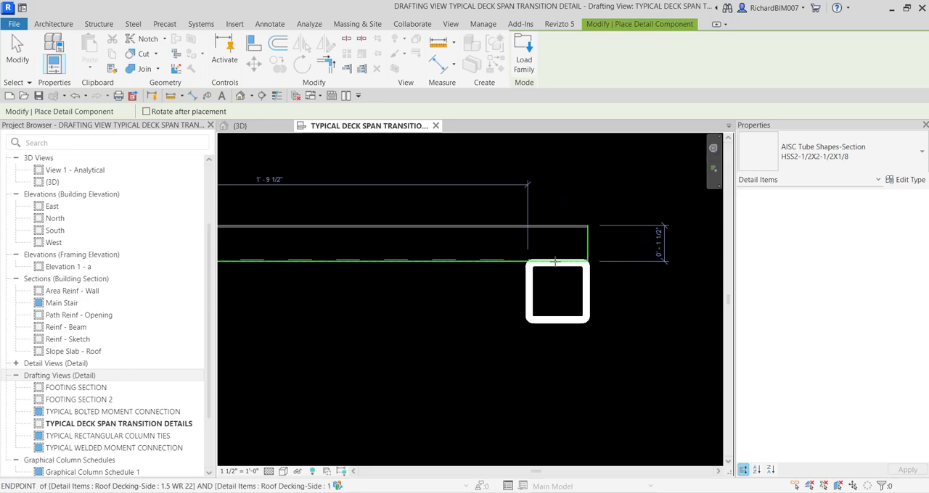
click(556, 261)
scroll(652, 270, down, 3)
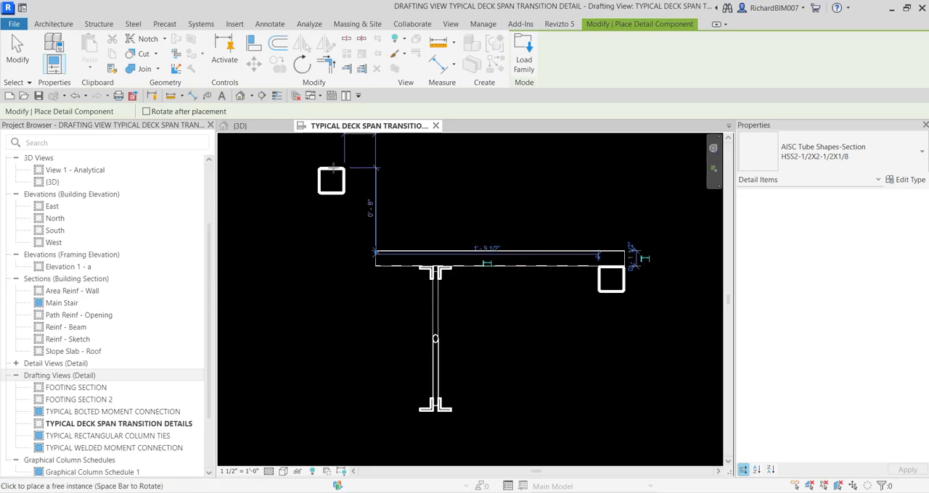
click(17, 52)
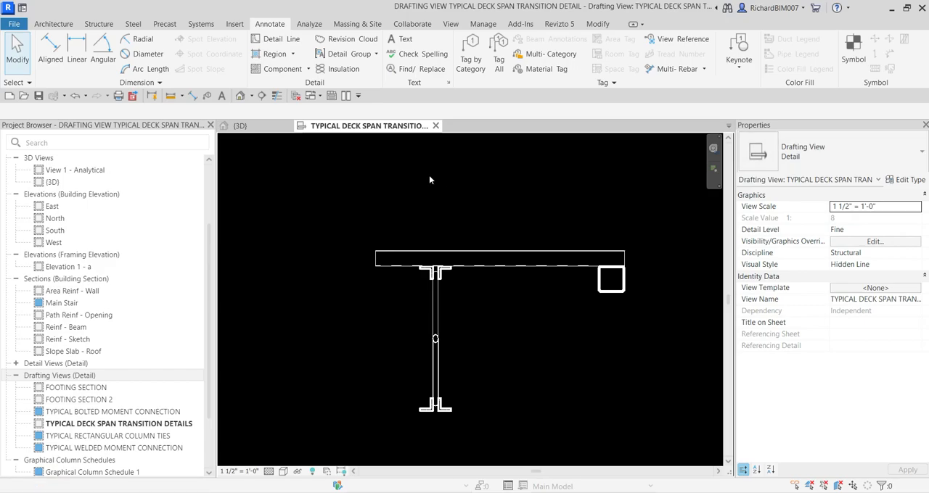
Place an AISC Wide Flange Shapes-Section W18X35 detail component with its top flange directly beneath the tube, its web near the tube's right edge
click(284, 70)
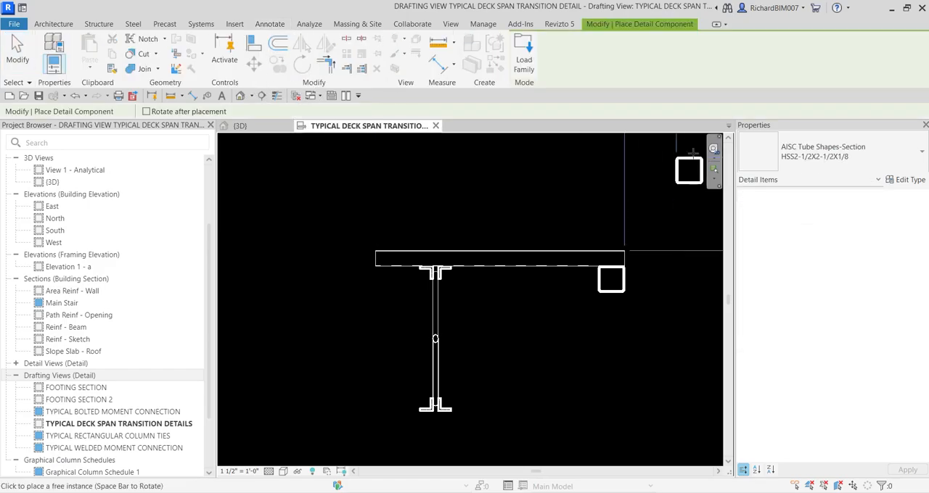
click(836, 151)
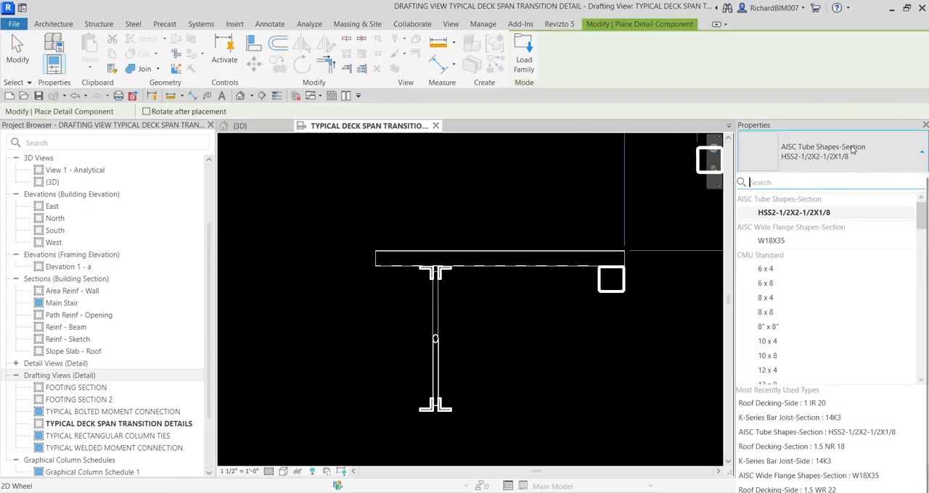
text(WIDE )
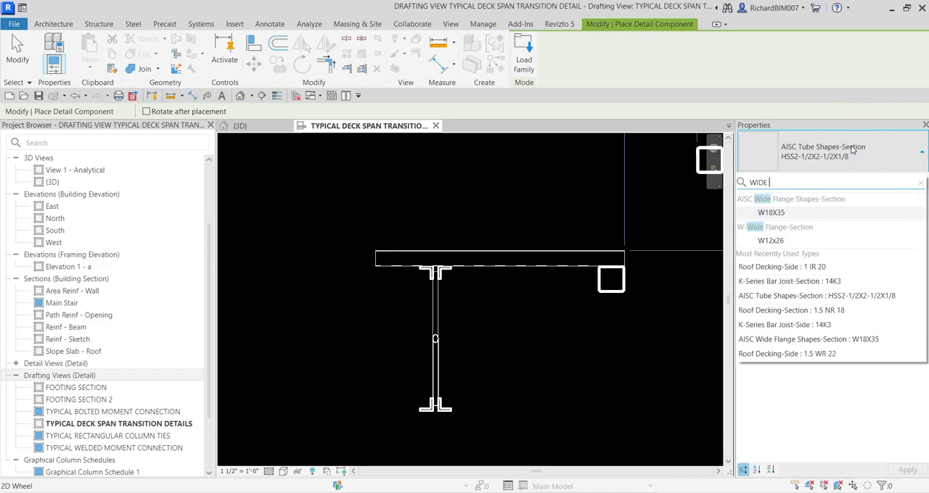
text(FLA)
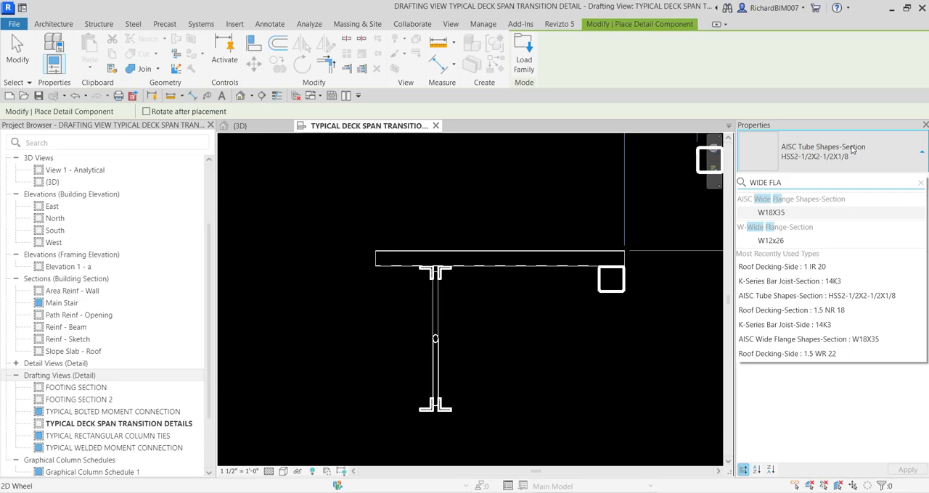
click(790, 213)
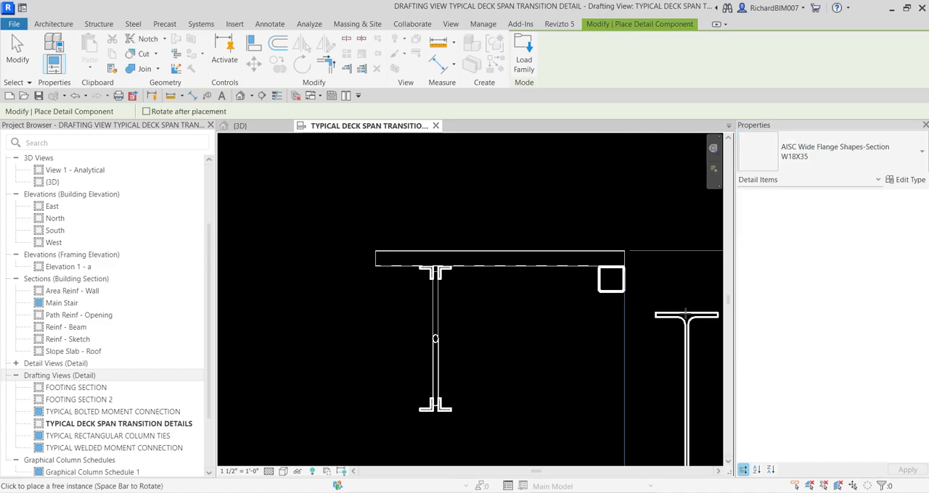
middle_drag(627, 314, 580, 293)
scroll(574, 296, up, 2)
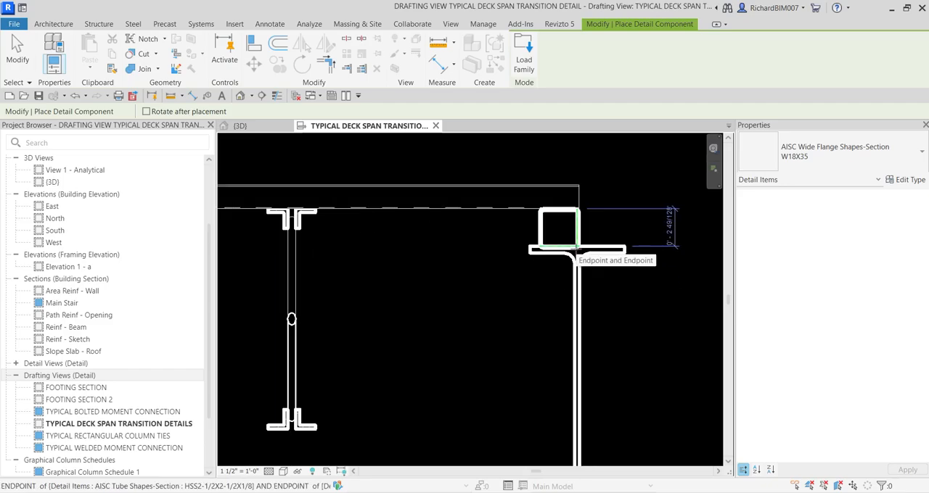
click(577, 249)
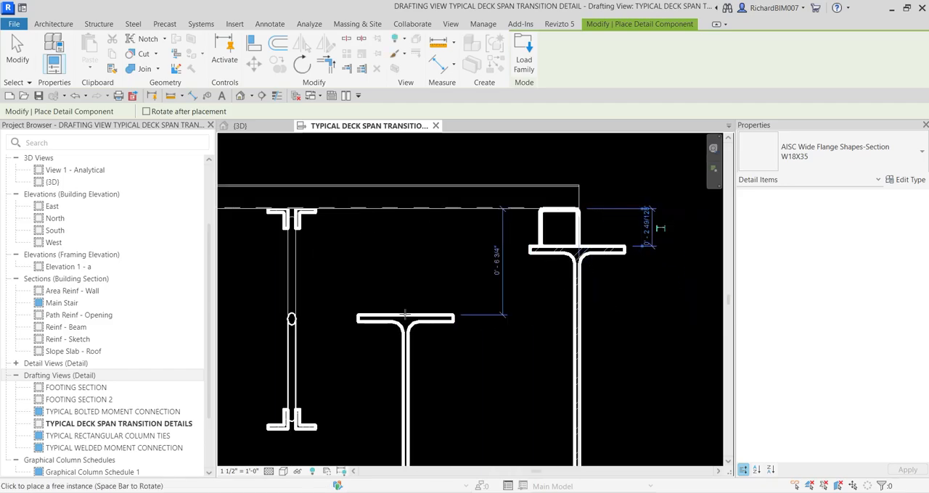
click(18, 54)
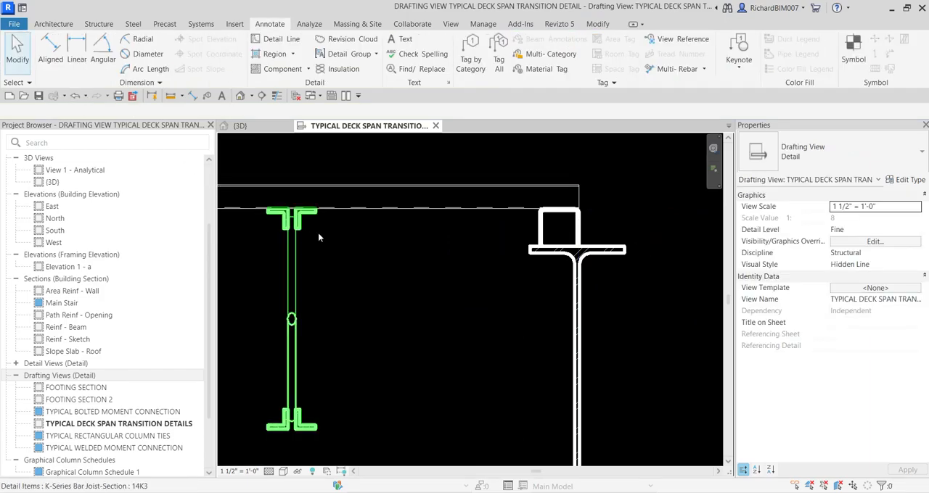
Place a K-Series Bar Joist-Side 14K3 detail component bearing on the beam's top flange just right of the tube
scroll(318, 233, down, 3)
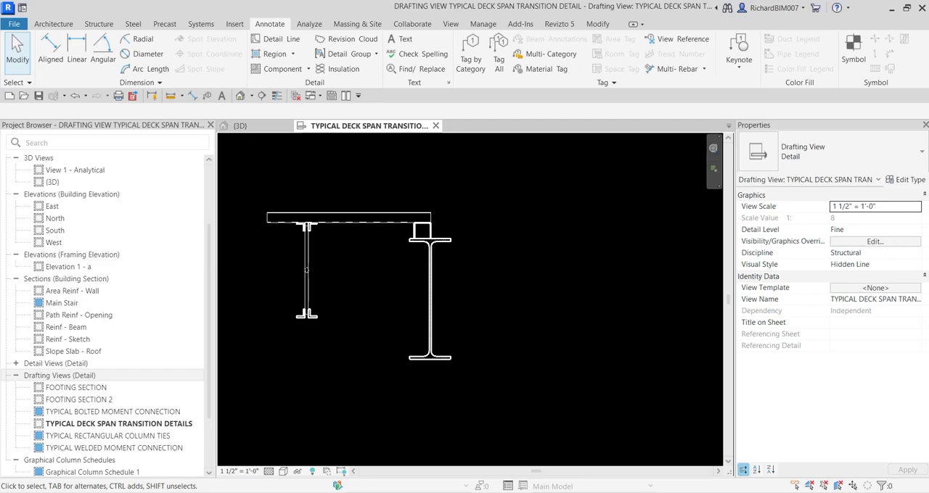
click(282, 68)
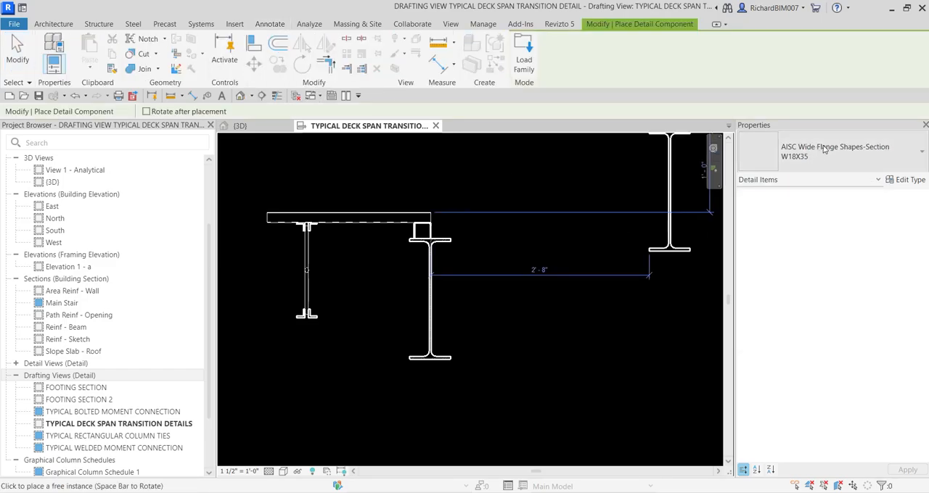
click(828, 149)
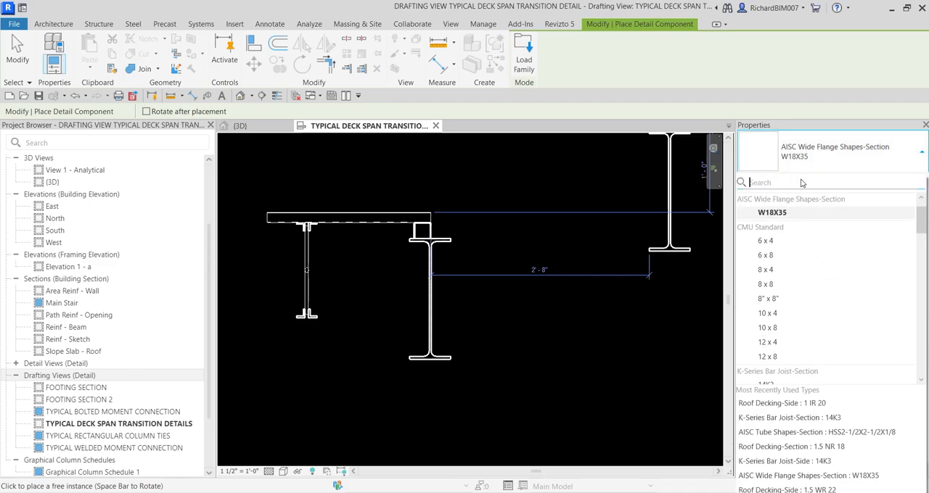
text(JP)
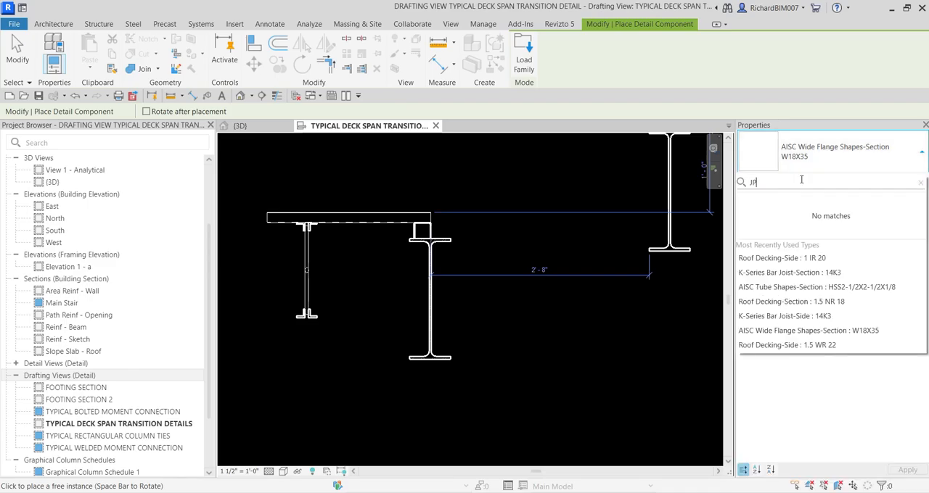
text(OIST)
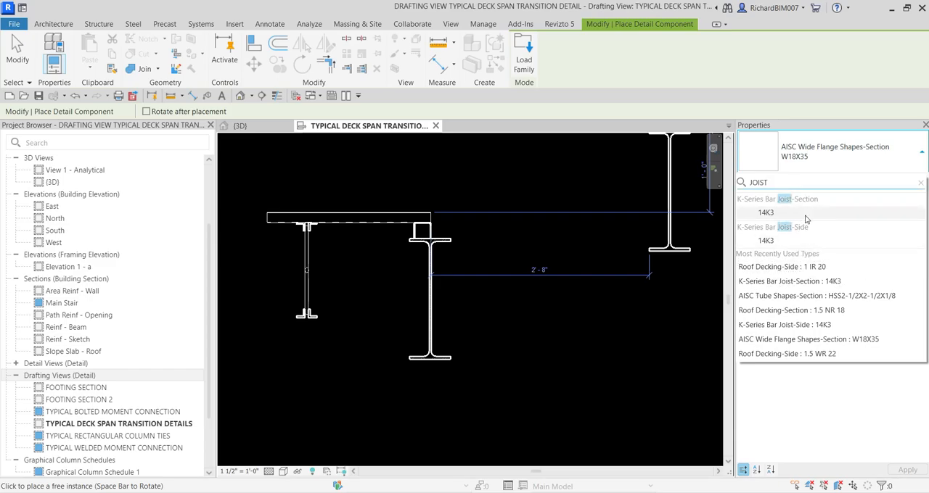
click(767, 242)
scroll(479, 240, up, 4)
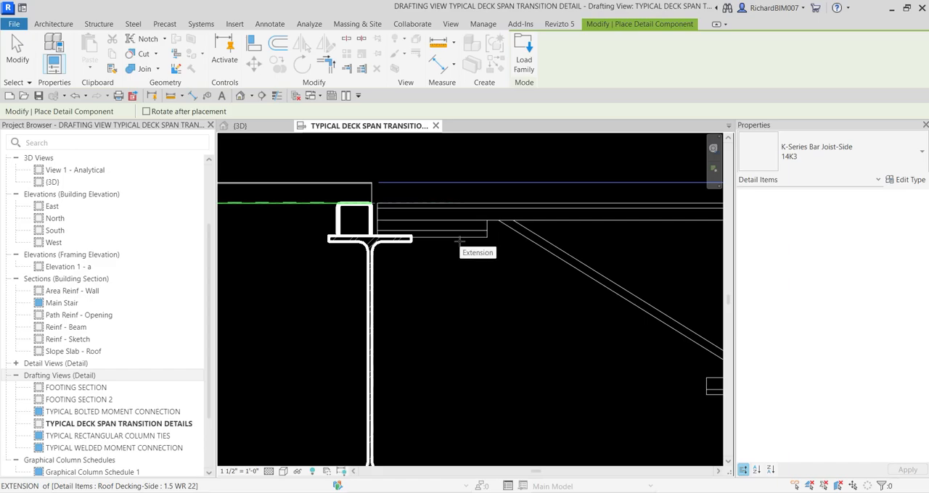
click(17, 55)
Move the side-view joist horizontally so that the end of its bearing seat meets the tube's right face
scroll(388, 204, up, 3)
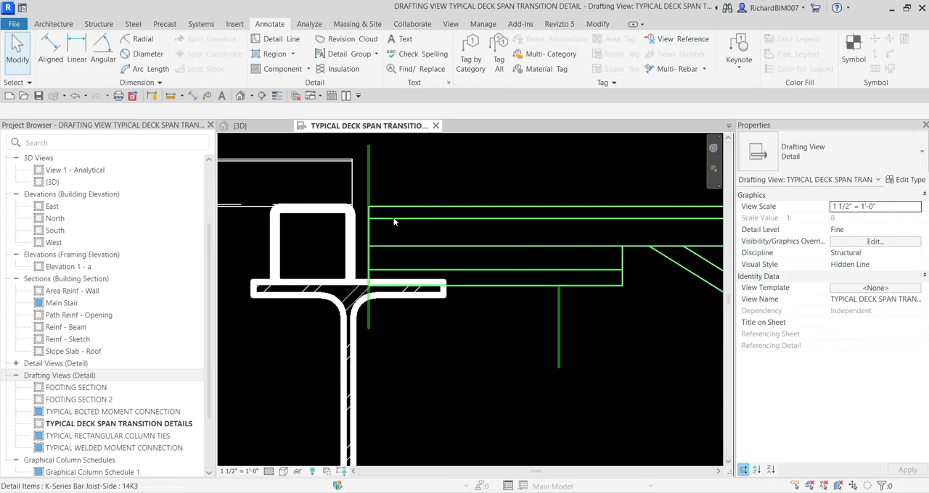
click(394, 222)
click(252, 64)
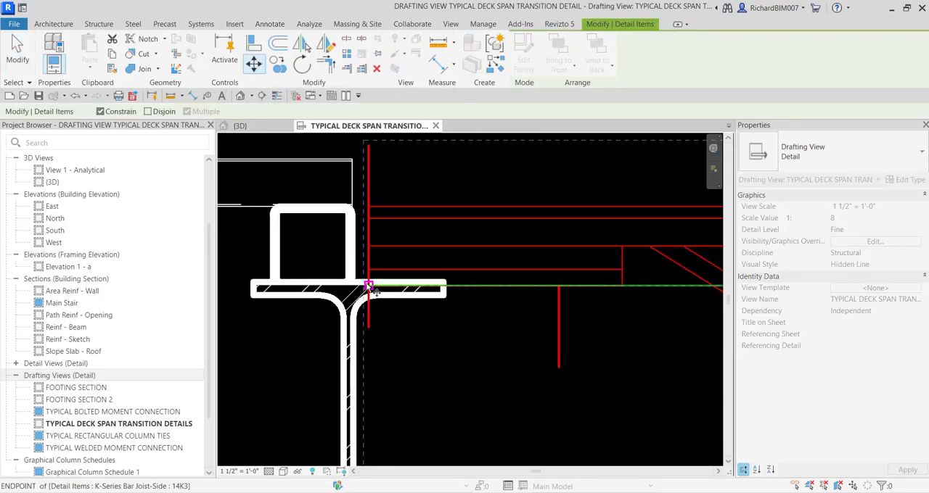
click(369, 285)
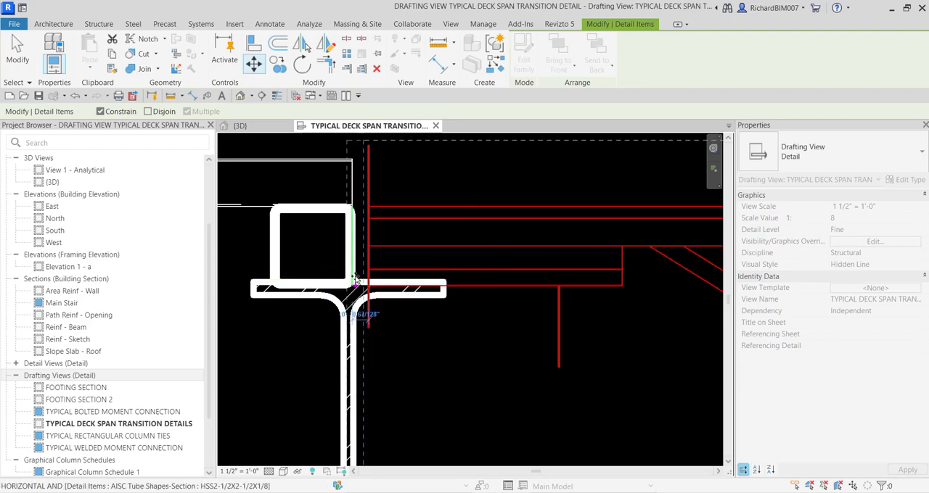
click(354, 286)
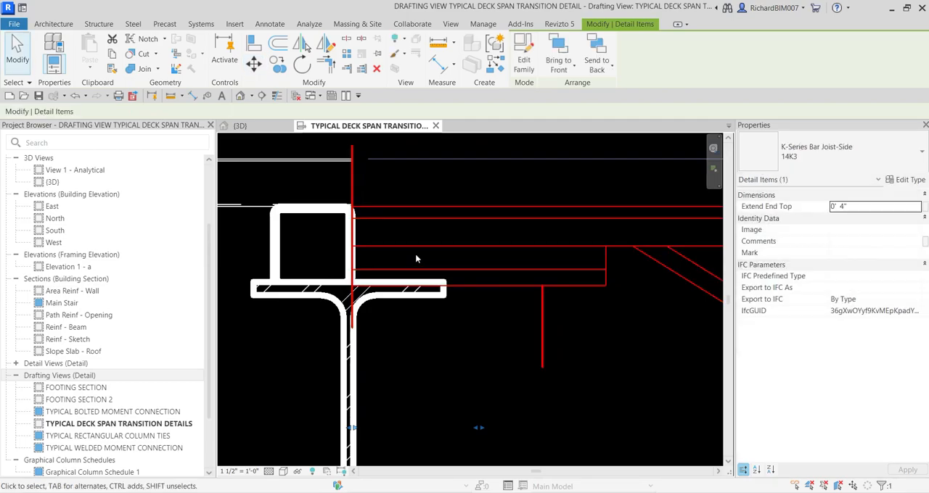
click(419, 254)
scroll(423, 283, down, 3)
middle_drag(543, 384, 483, 332)
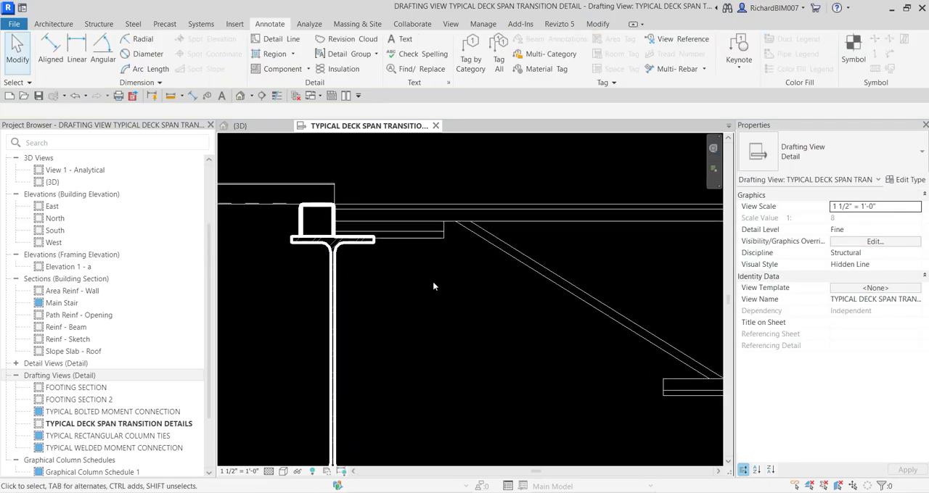
scroll(435, 283, down, 3)
scroll(479, 343, down, 1)
middle_drag(503, 346, 431, 320)
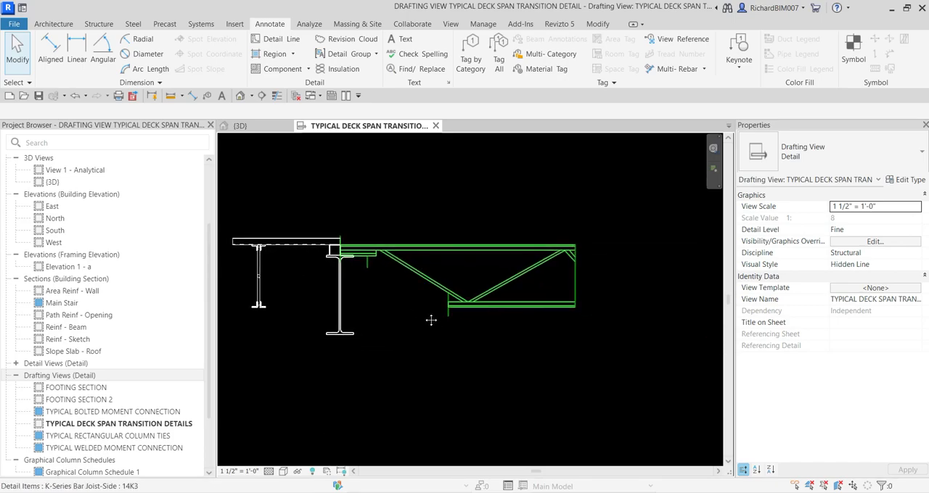
middle_drag(399, 353, 401, 394)
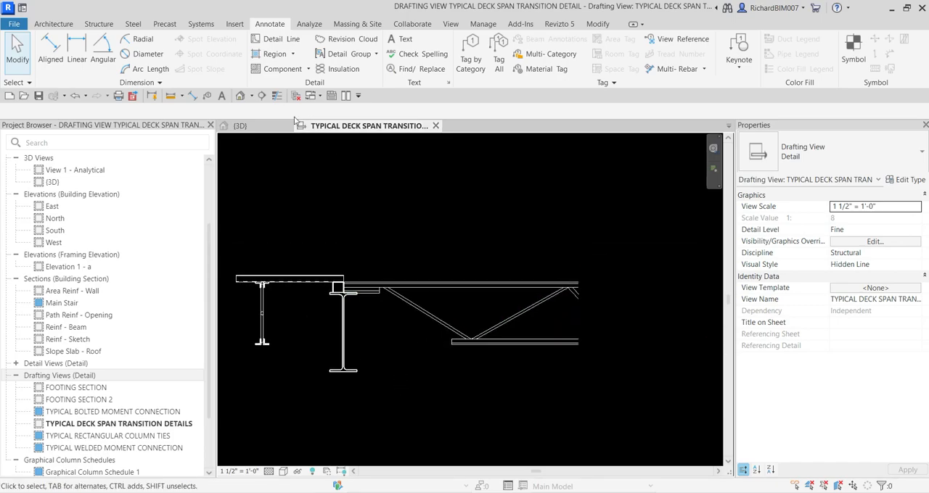
click(279, 69)
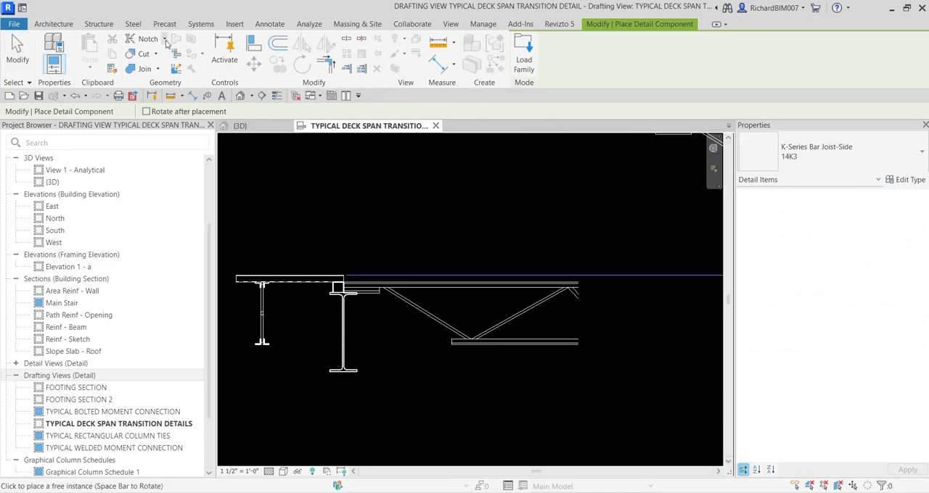
click(814, 148)
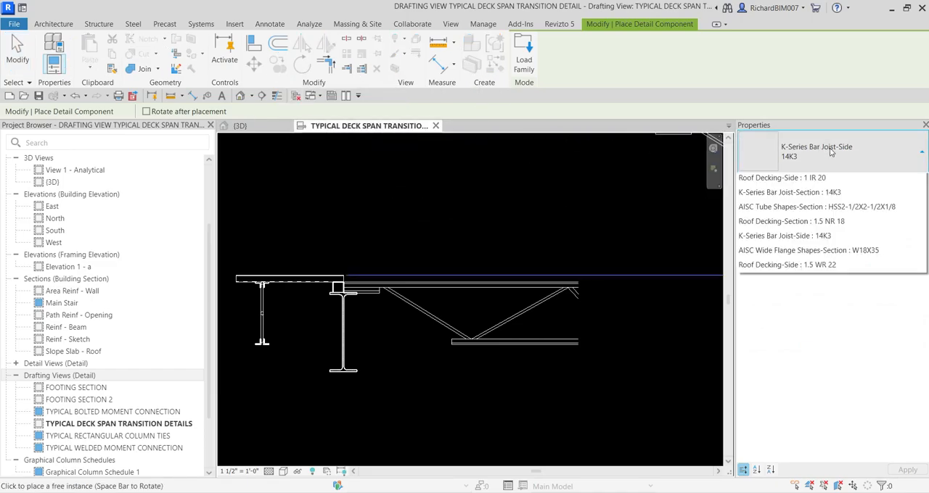
click(769, 370)
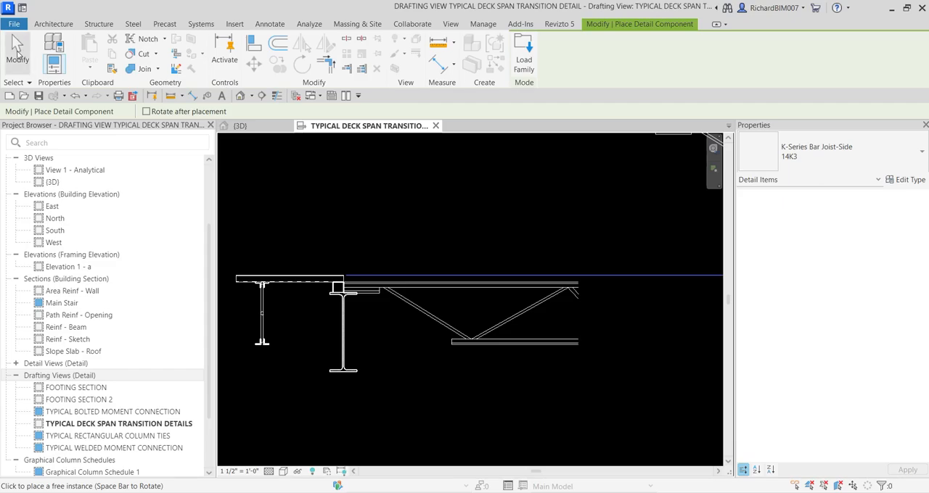
click(19, 55)
Start a Metal Deck repeating detail component at the roof decking's lower right corner, directly above the tube
click(308, 68)
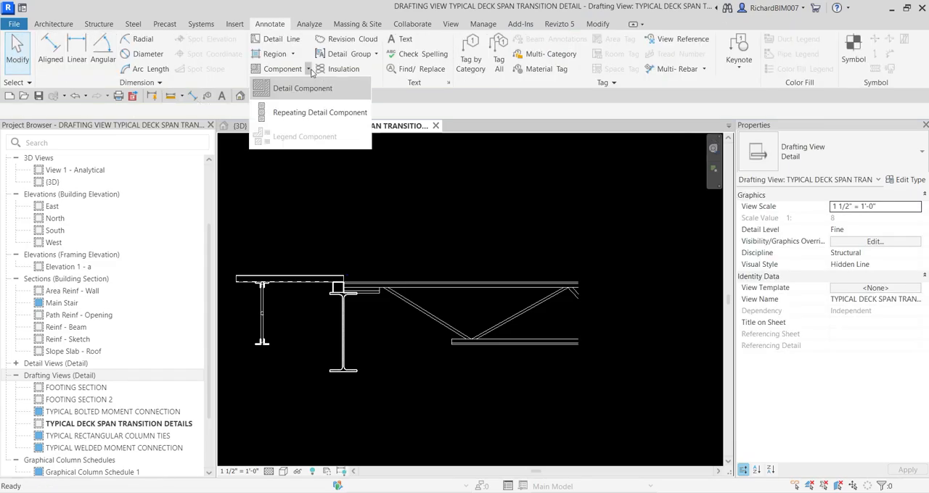
click(316, 114)
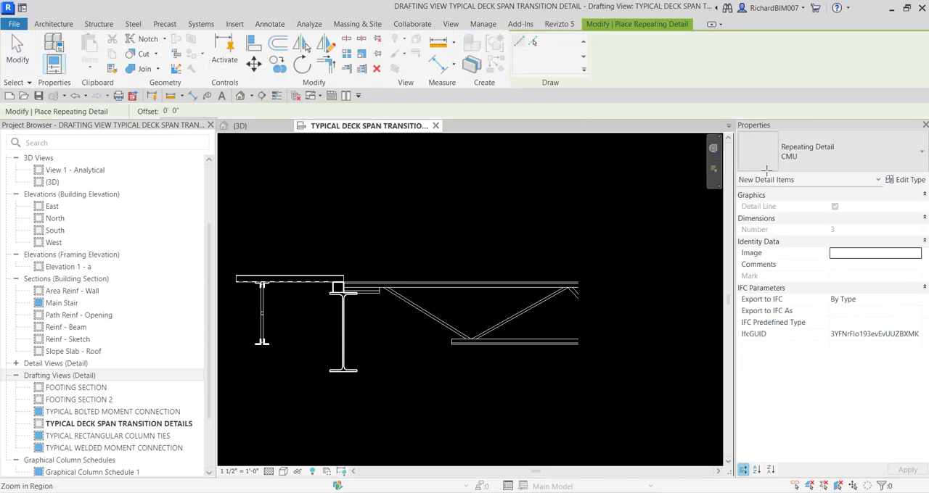
click(832, 153)
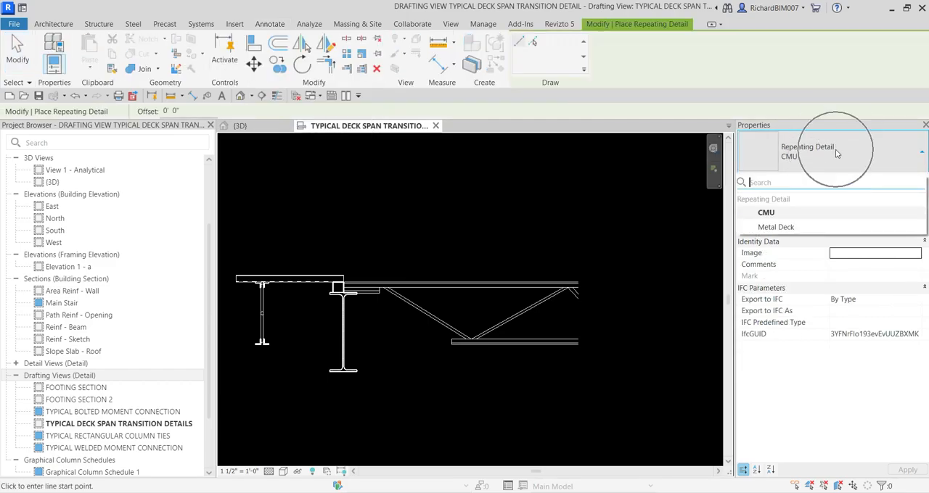
click(776, 227)
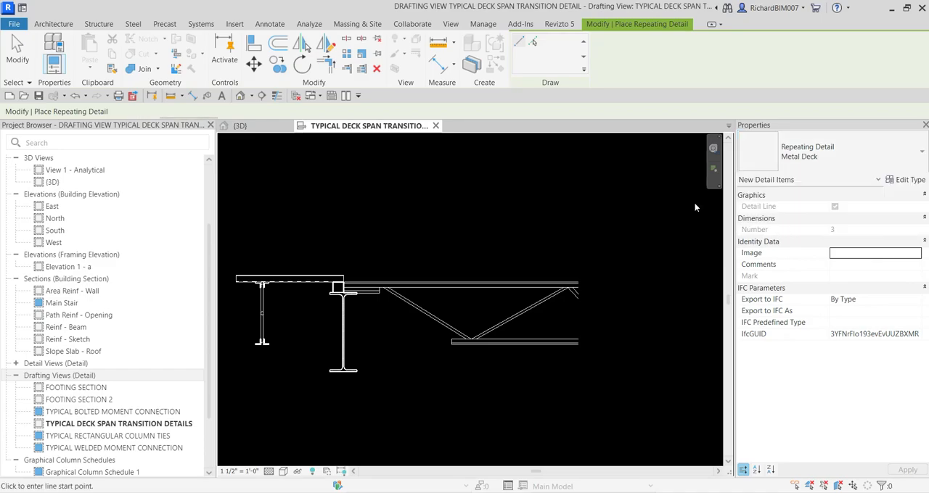
scroll(346, 274, up, 6)
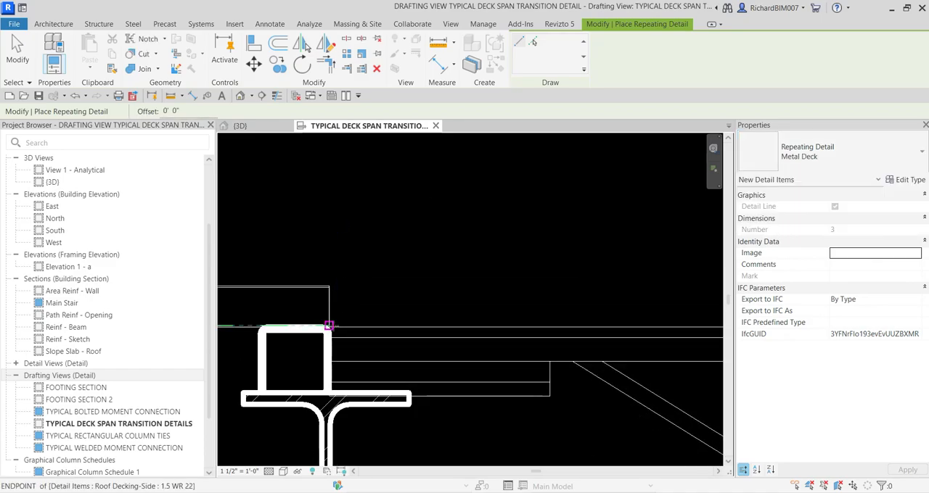
click(329, 327)
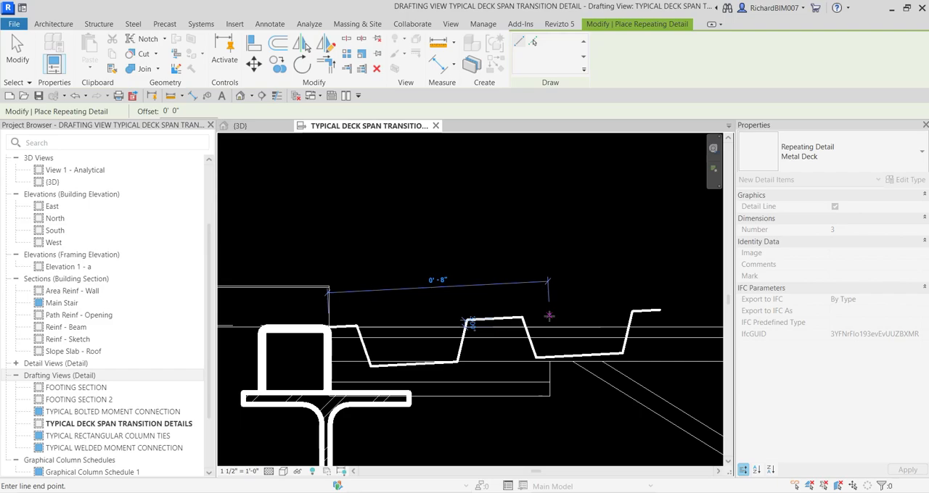
Flip the metal deck profile so that its ribs project upward, above the joist's top chord
key(space)
key(space)
key(space)
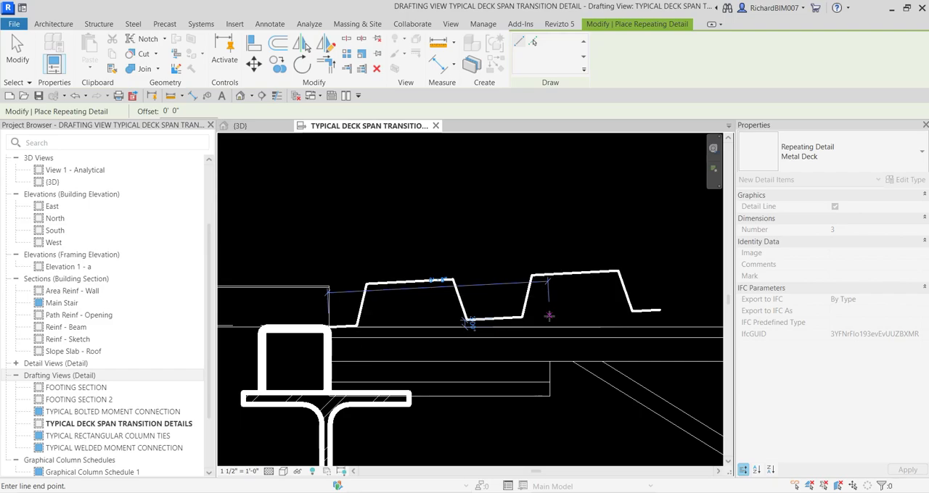
key(space)
key(space)
key(space)
key(space)
key(space)
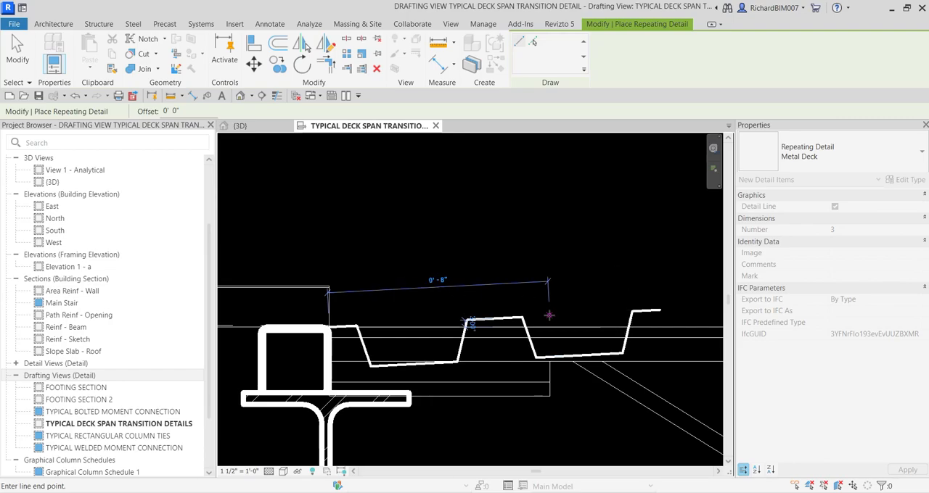
key(space)
End the metal deck run horizontally at the right end of the joist's top chord and finish placing repeating details
scroll(548, 315, down, 4)
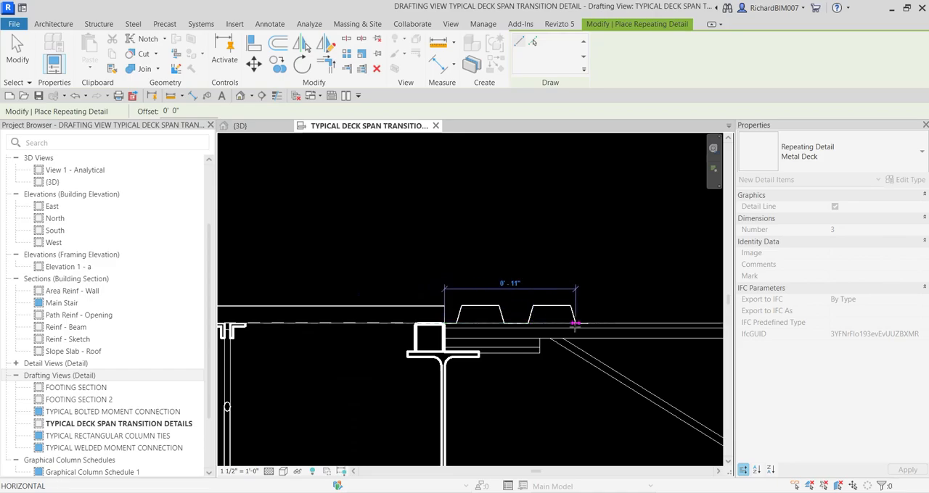
scroll(543, 306, up, 3)
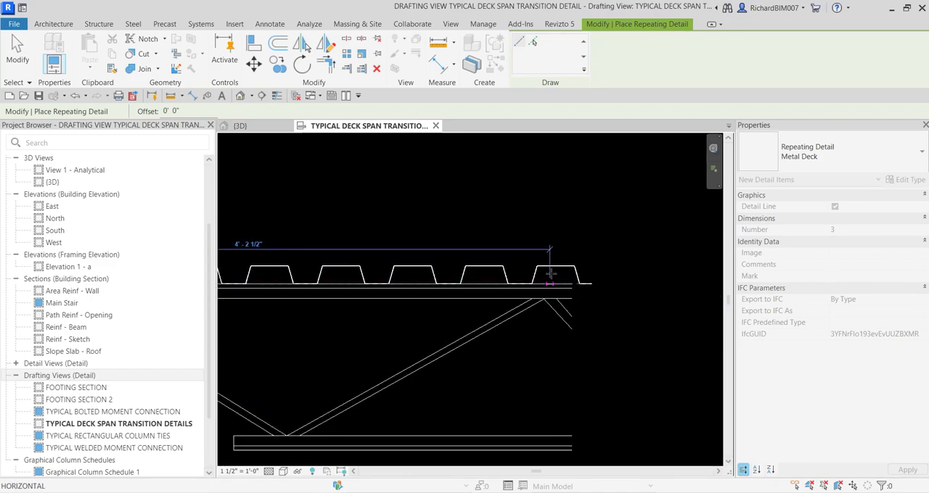
click(573, 280)
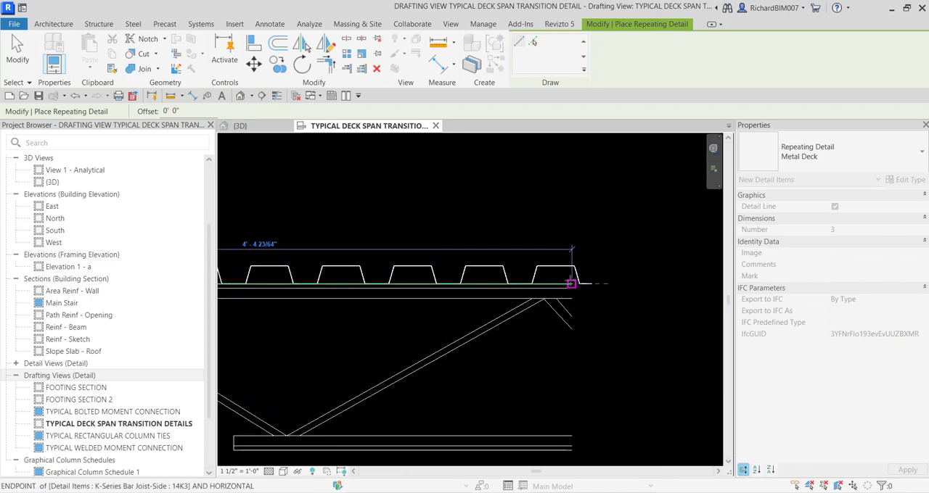
scroll(432, 243, down, 2)
scroll(338, 221, down, 2)
middle_drag(332, 219, 471, 245)
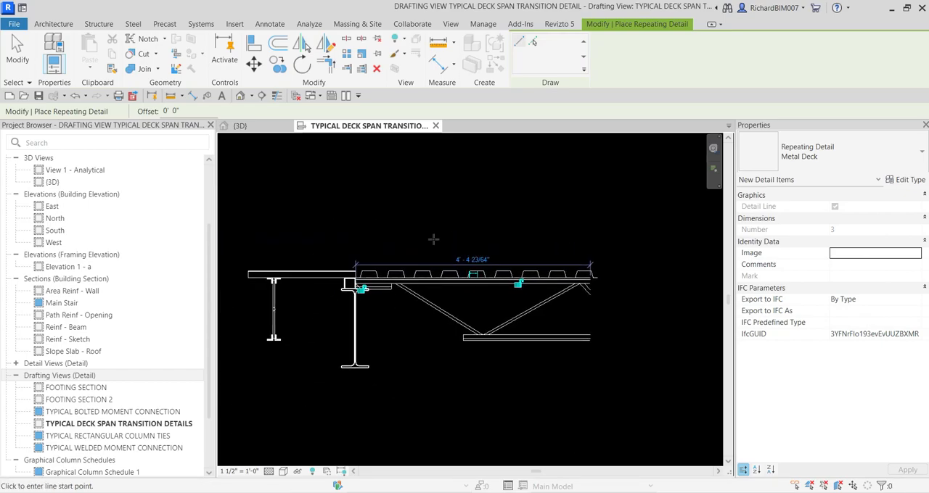
click(17, 46)
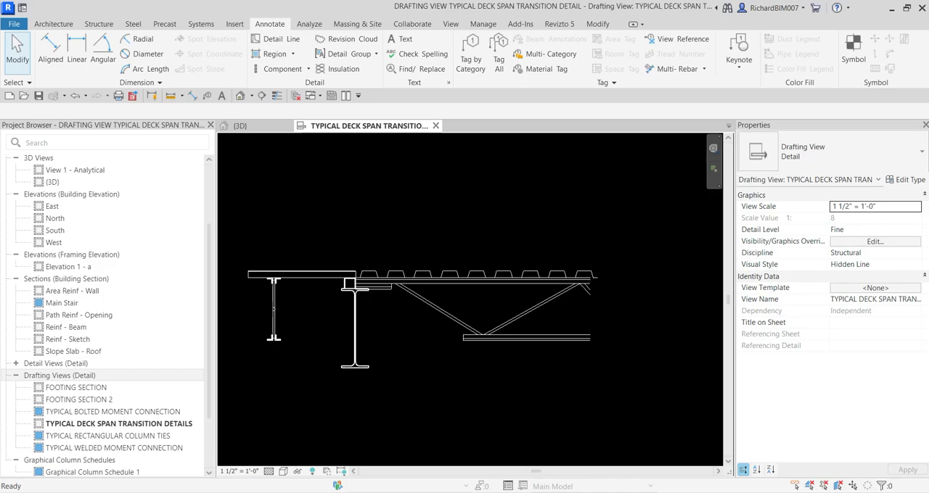
Place a Weld Symbol of type Bottom above the roof decking, to the left of the tube
middle_drag(383, 272, 439, 276)
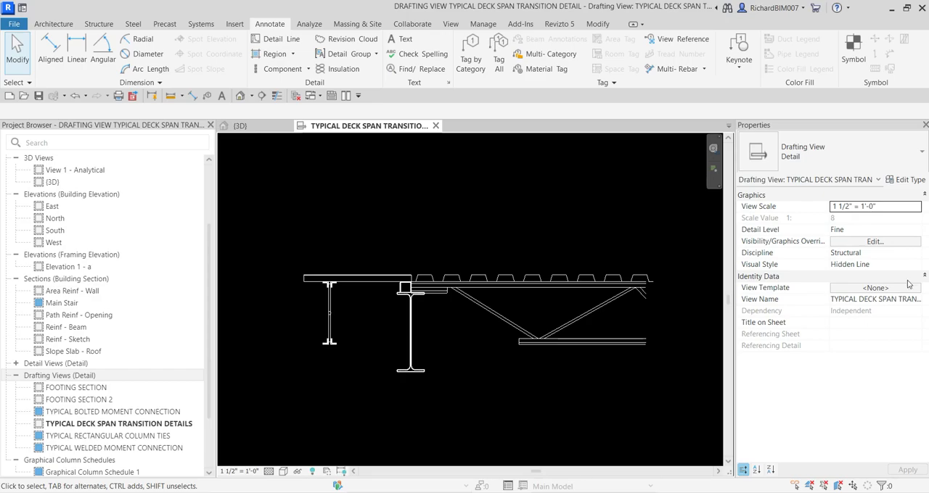
scroll(400, 289, up, 5)
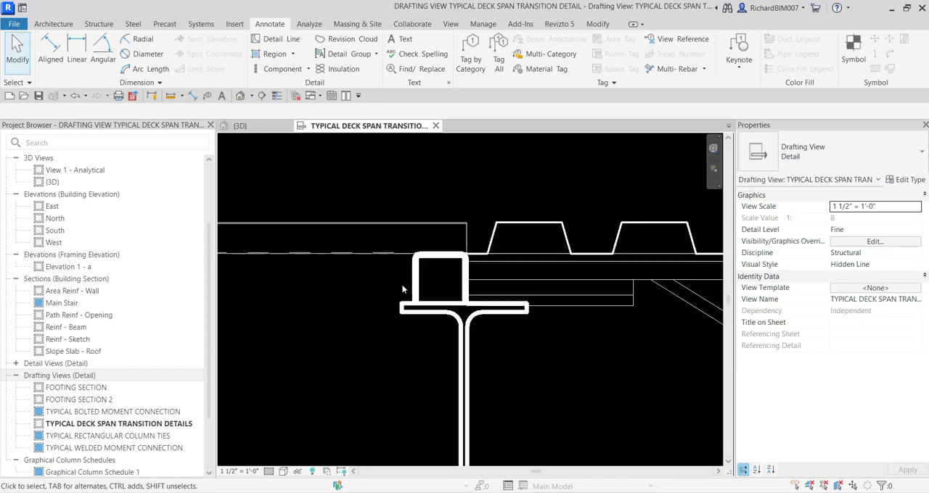
click(414, 286)
key(ctrl)
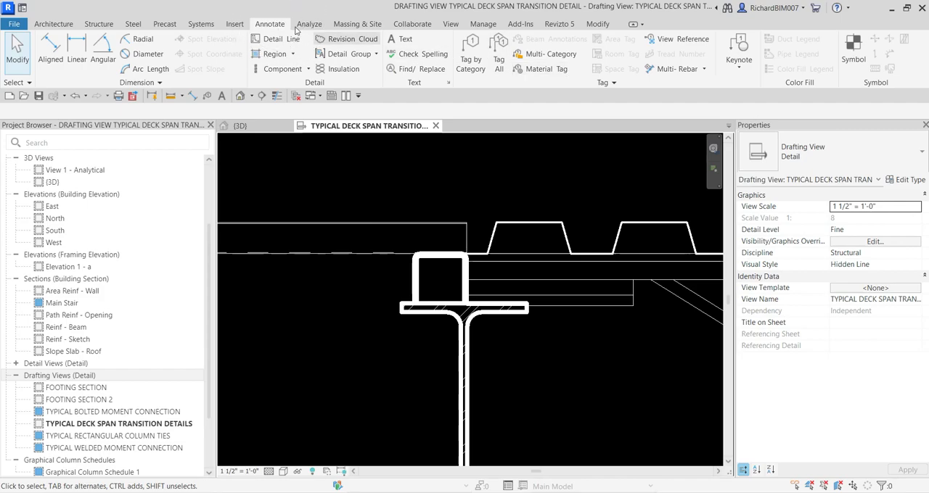
click(853, 51)
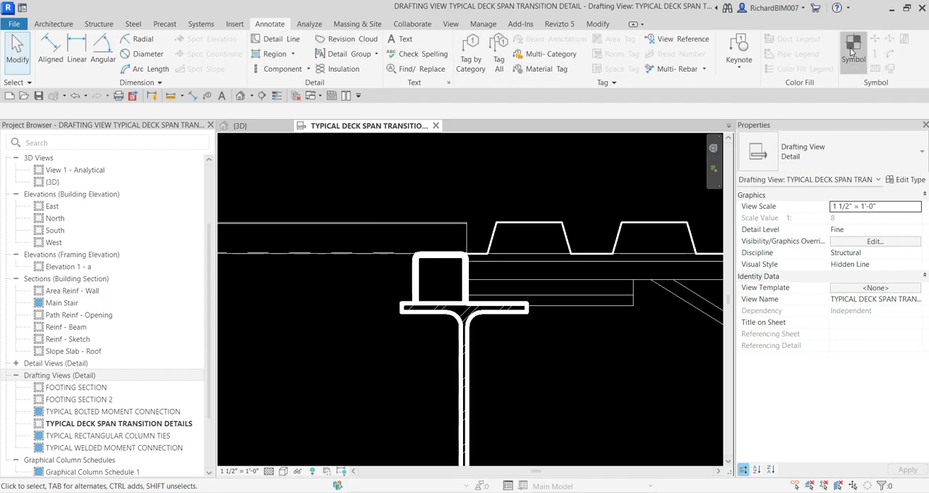
click(854, 152)
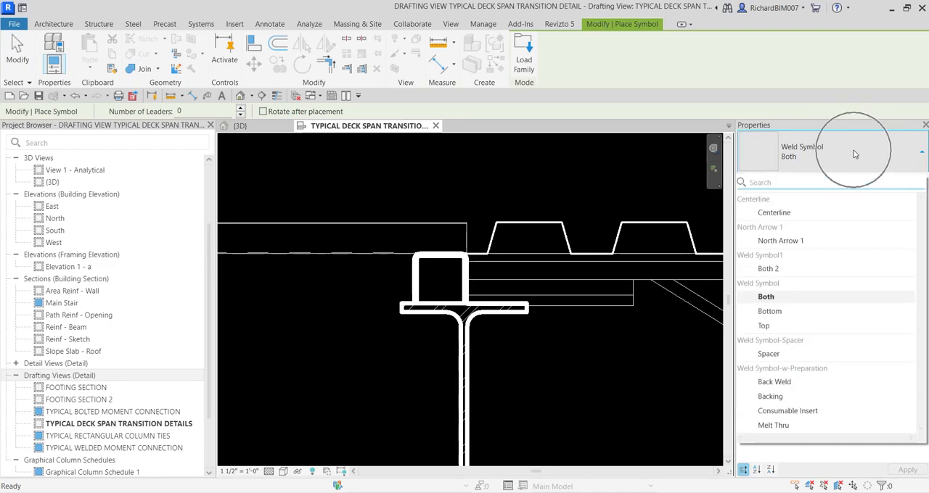
key(ctrl)
click(769, 311)
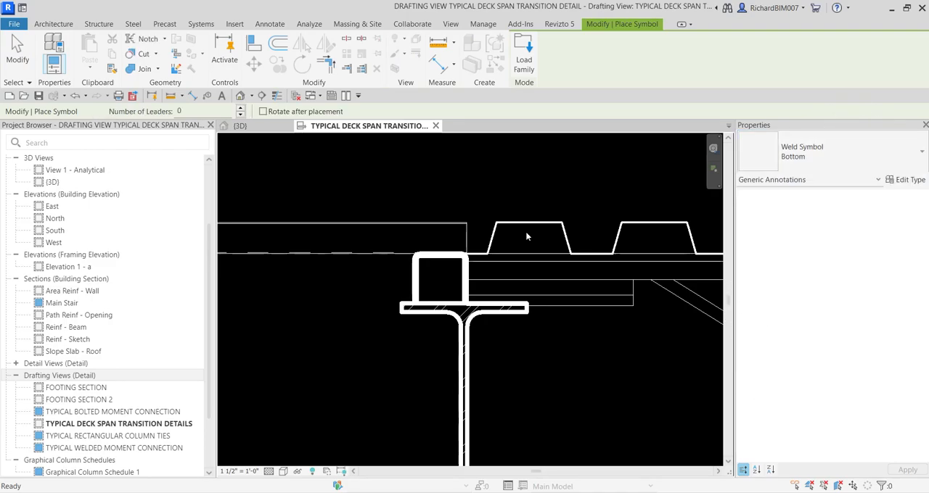
middle_drag(375, 250, 511, 294)
scroll(413, 238, down, 2)
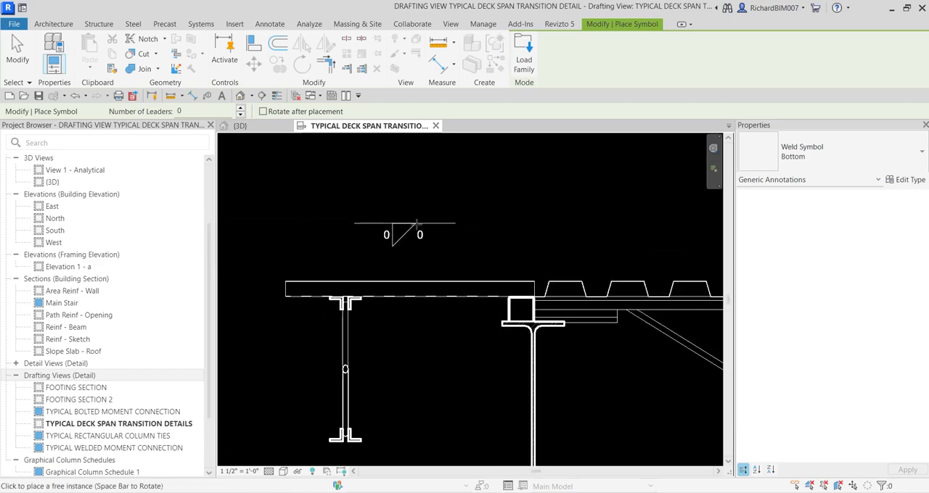
click(426, 230)
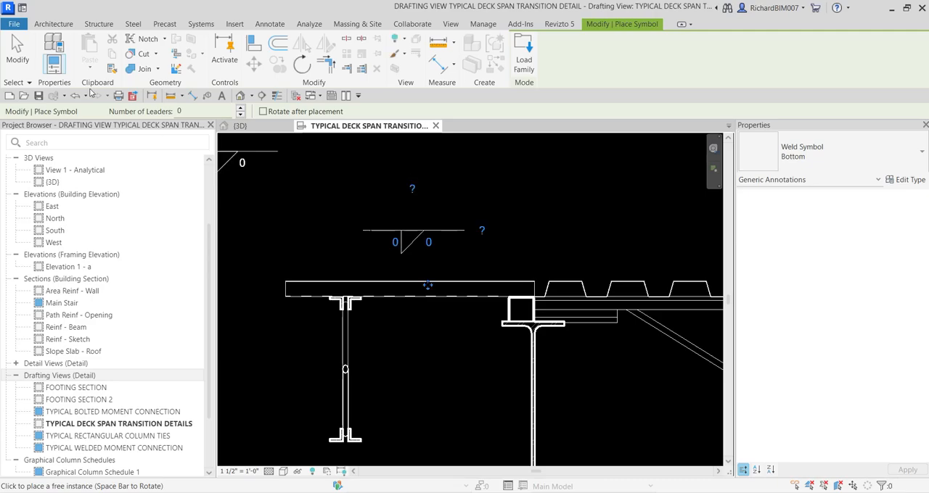
click(18, 55)
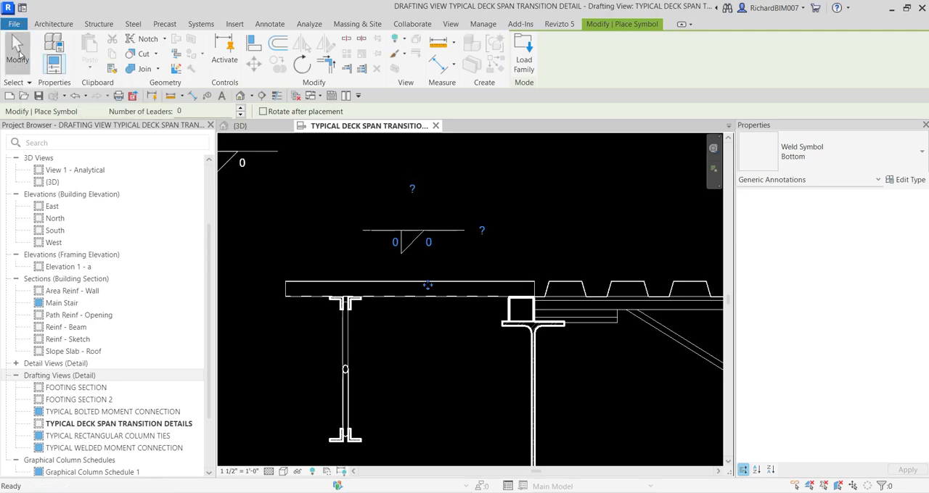
Turn on Field Weld for the weld symbol and set its bottom weld size to 3/16"
click(401, 234)
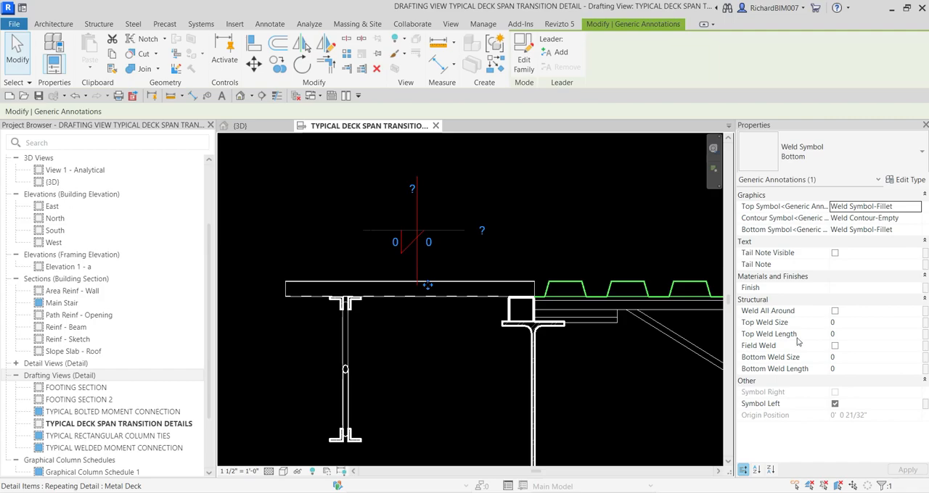
click(835, 348)
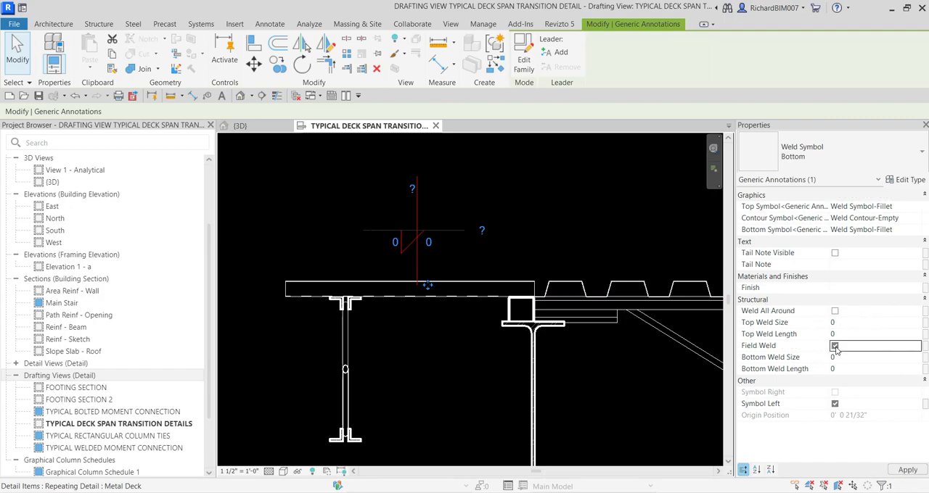
click(841, 358)
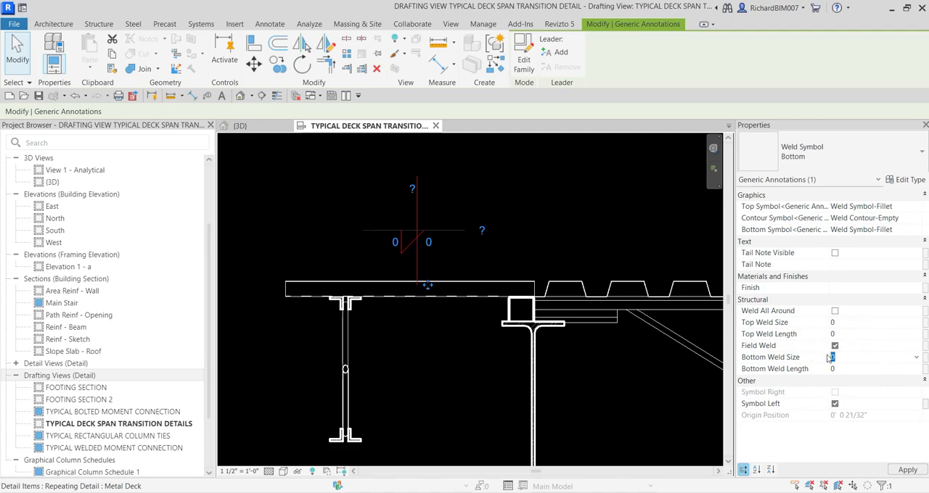
text(3/16")
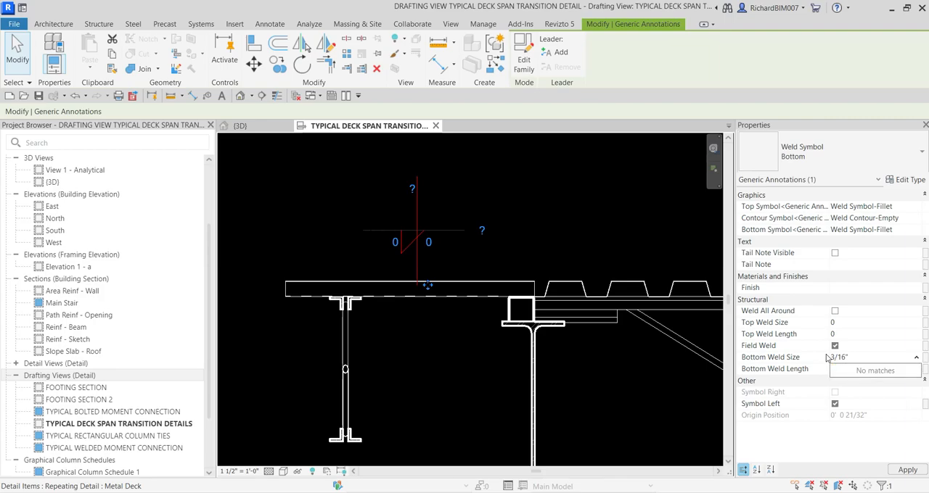
Set the weld symbol's bottom weld length to 2 @ 12, turn off Symbol Left and apply the changes
click(878, 376)
click(858, 372)
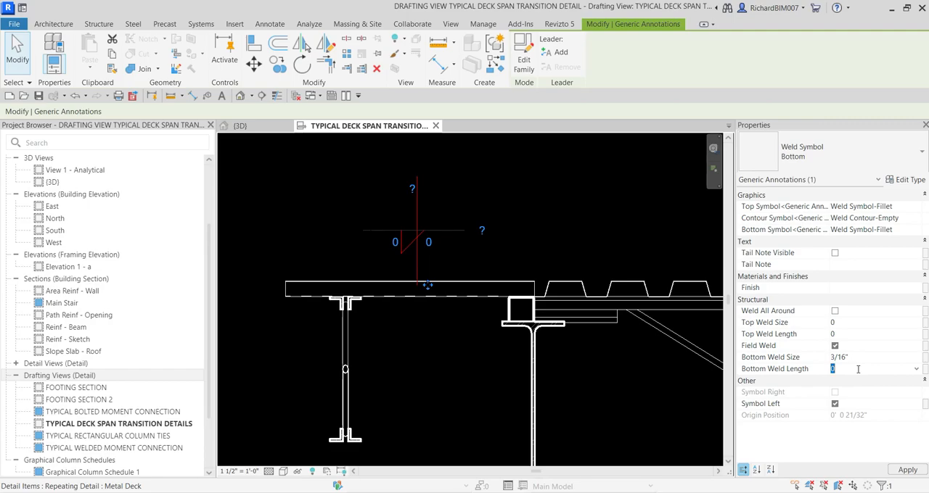
text(2 @ 12)
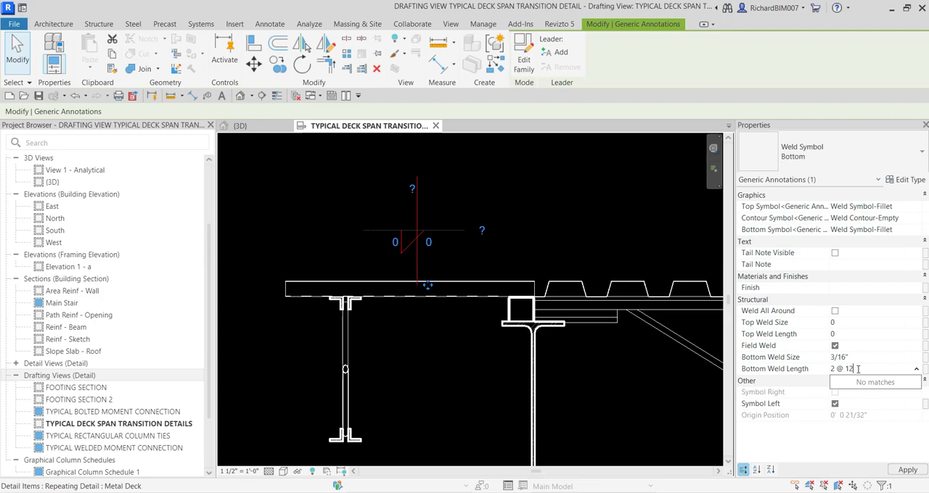
click(835, 404)
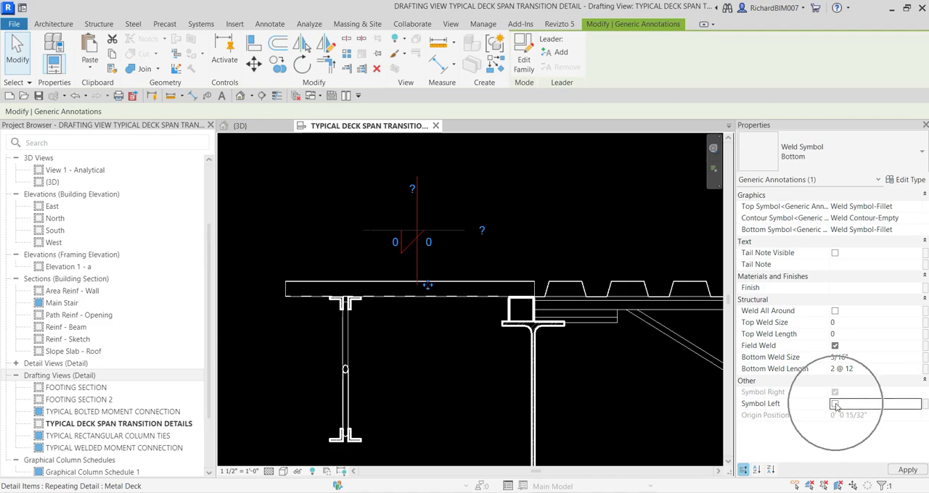
click(906, 470)
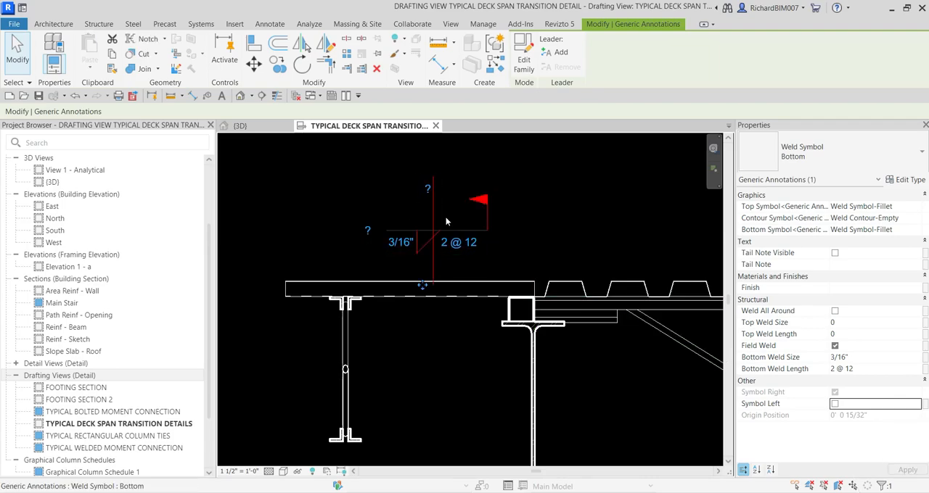
Add a leader to the weld symbol and move its arrowhead to the tube's left face
click(457, 366)
middle_drag(446, 364, 513, 378)
click(510, 265)
mouse_move(511, 265)
mouse_down()
mouse_move(434, 263)
mouse_move(476, 265)
mouse_up()
click(491, 230)
click(480, 252)
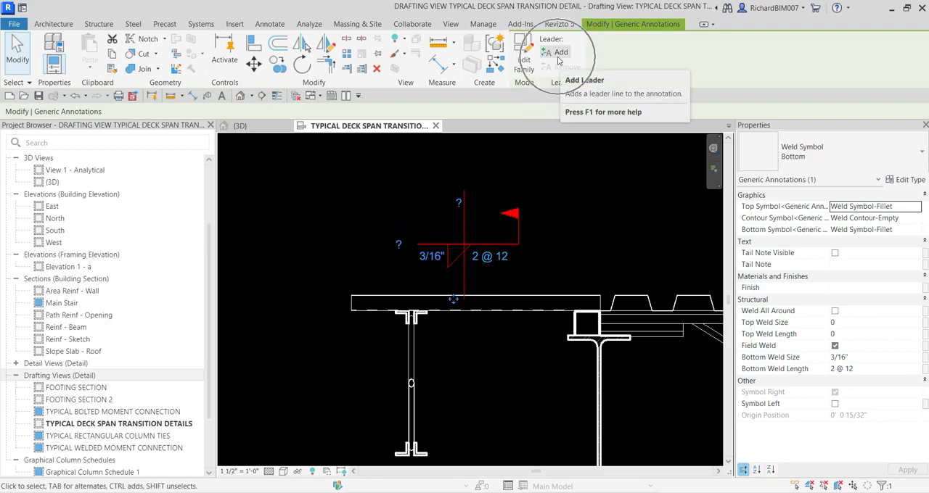
click(558, 57)
scroll(442, 267, down, 2)
drag(298, 254, 369, 259)
scroll(508, 293, up, 3)
drag(509, 294, 568, 332)
Move the weld leader's elbow so the leader runs straight from the symbol's flag end to the tube, and deselect the symbol
scroll(555, 317, up, 3)
scroll(546, 238, down, 2)
middle_drag(535, 224, 547, 294)
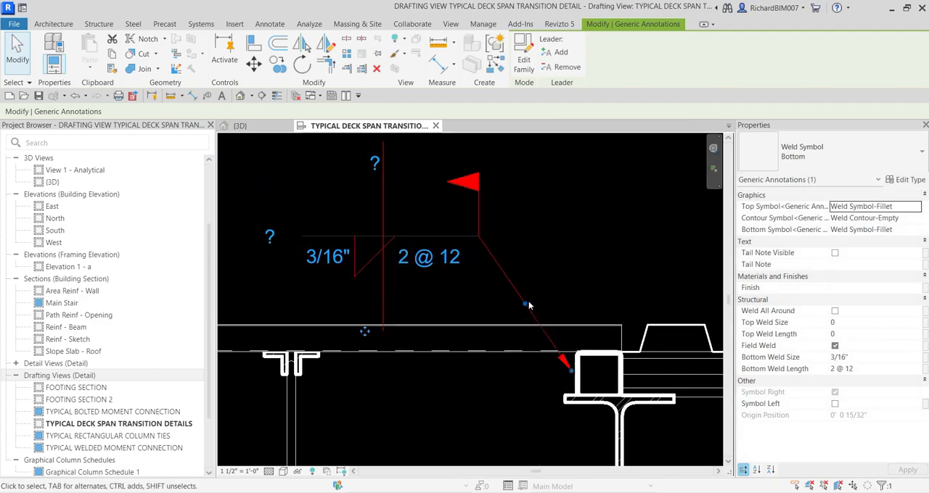
click(569, 221)
scroll(570, 221, down, 3)
scroll(569, 220, down, 3)
middle_drag(549, 216, 422, 191)
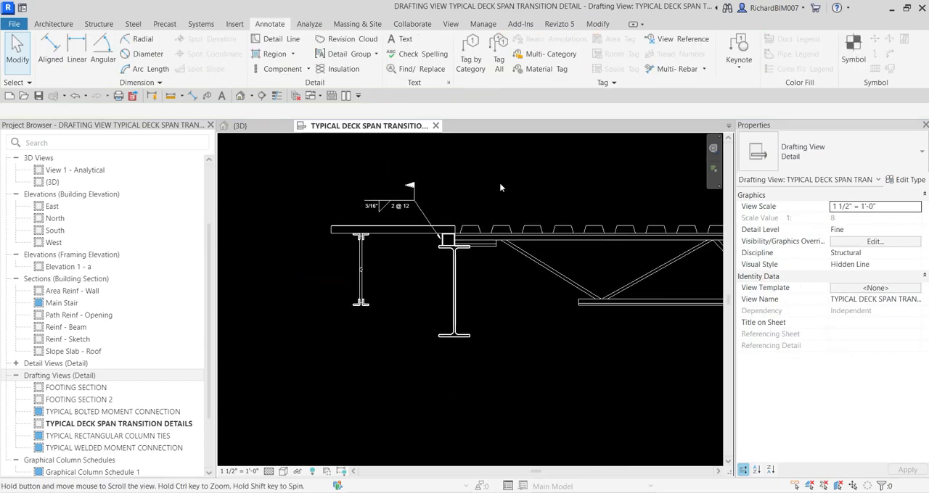
Start a new text note in the drafting view using the 3/32" Arial type with a one-segment leader
middle_drag(499, 182, 441, 222)
scroll(518, 243, up, 1)
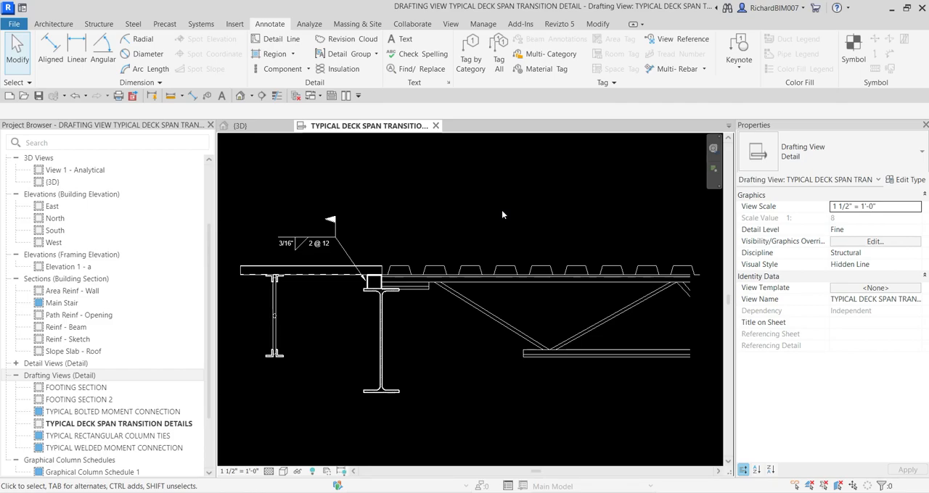
click(403, 40)
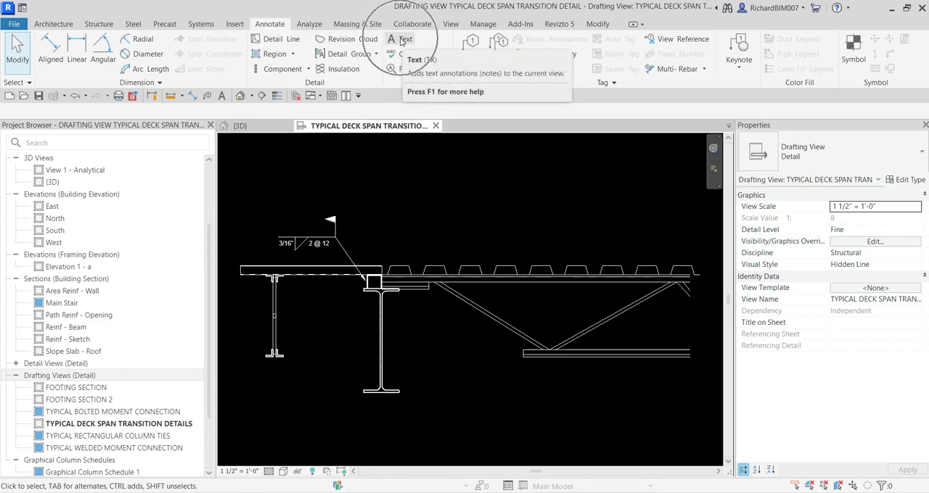
click(845, 156)
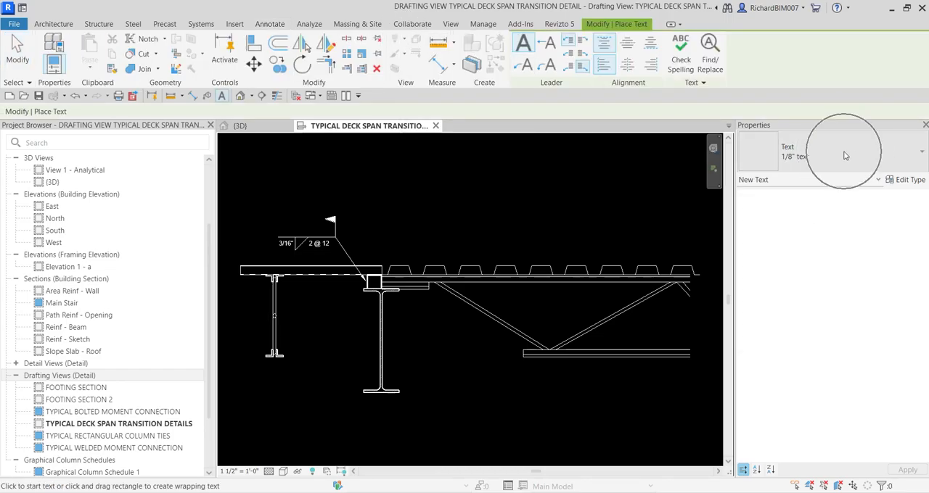
click(775, 287)
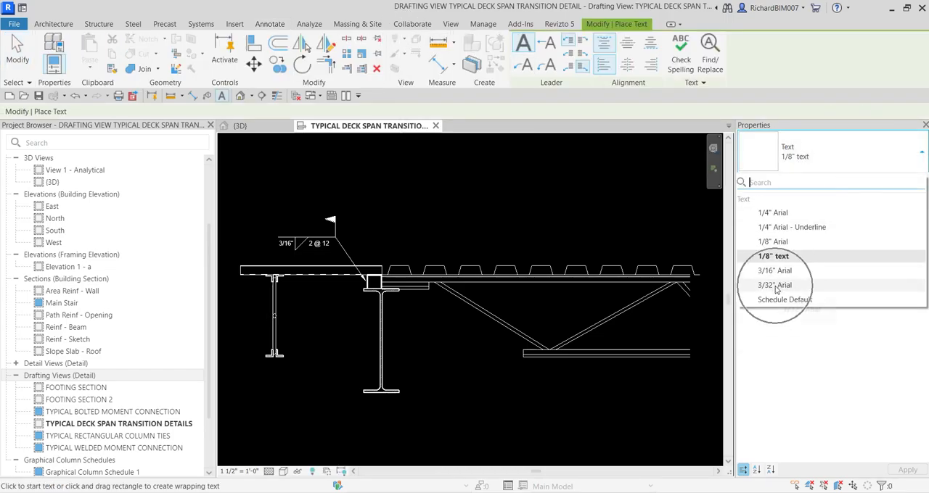
click(775, 287)
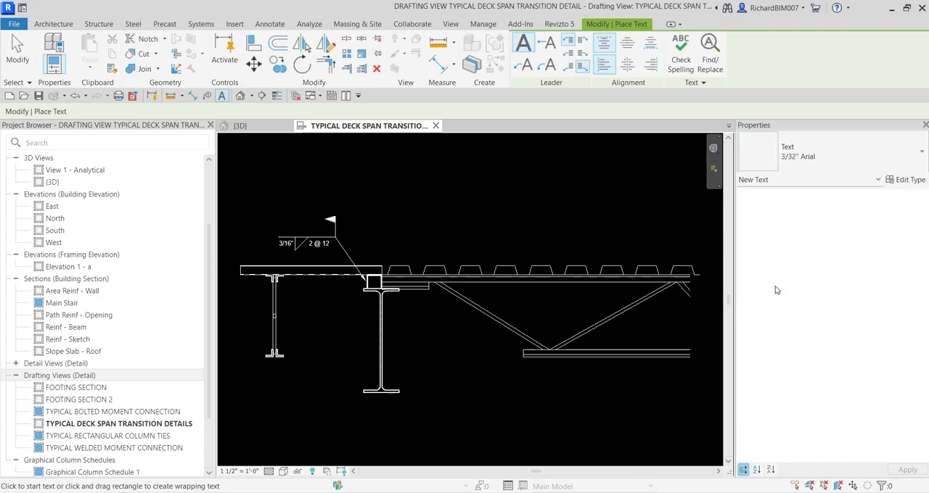
click(547, 45)
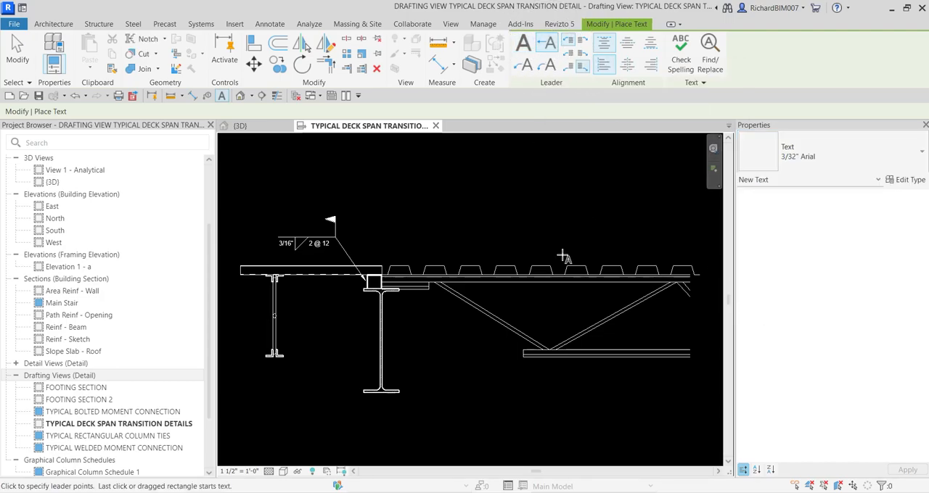
Place a leader note above the ribbed deck reading STL DECK on the first line and SEE PLAN on the second
scroll(515, 253, up, 2)
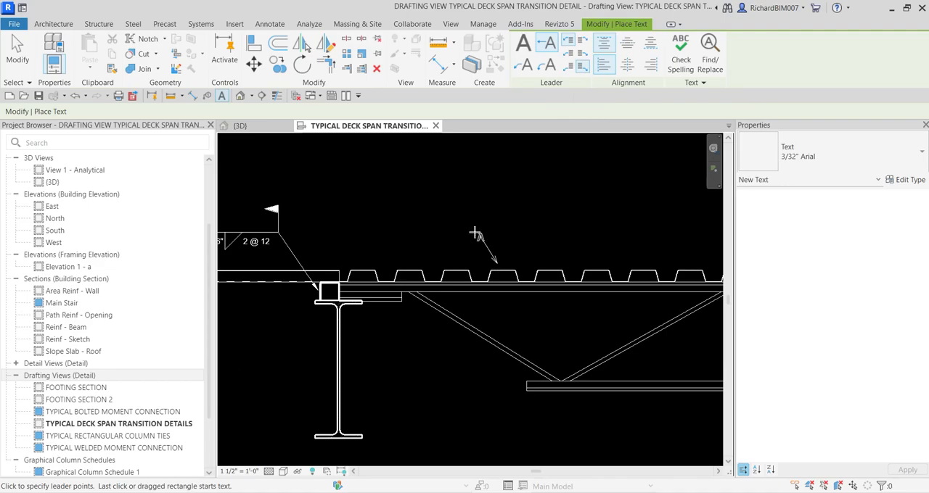
scroll(465, 230, up, 1)
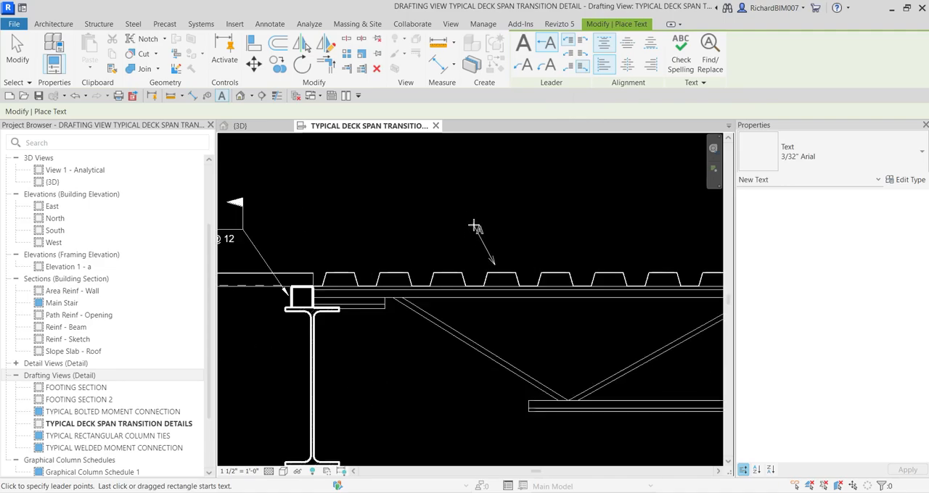
click(474, 226)
scroll(476, 240, up, 2)
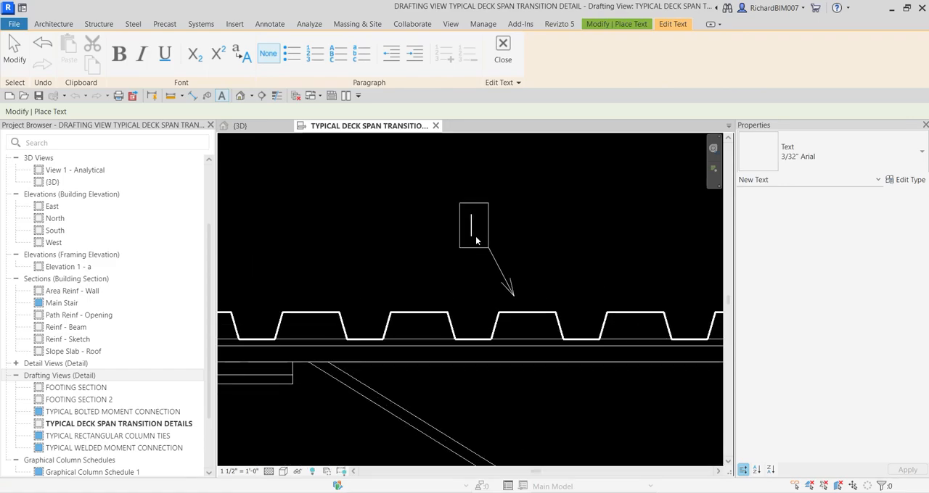
text(STL DECK)
key(Return)
text(SEE PLAN)
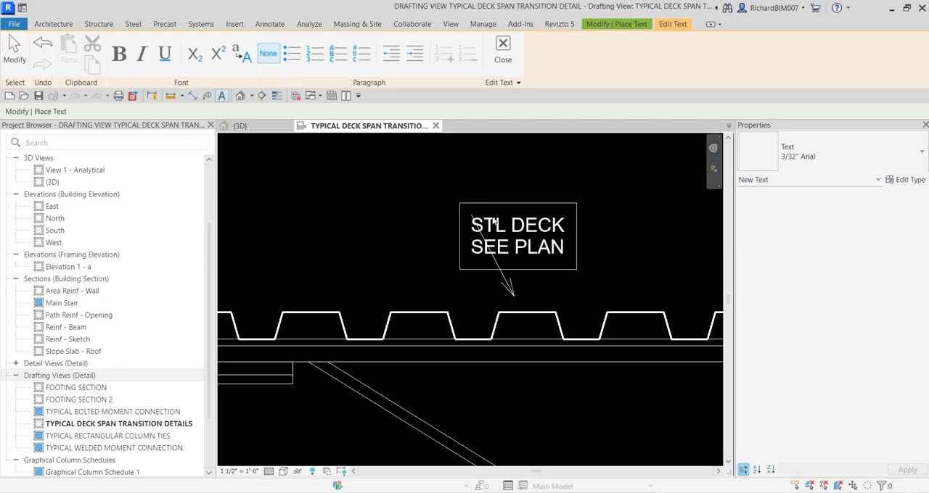
key(ctrl+a)
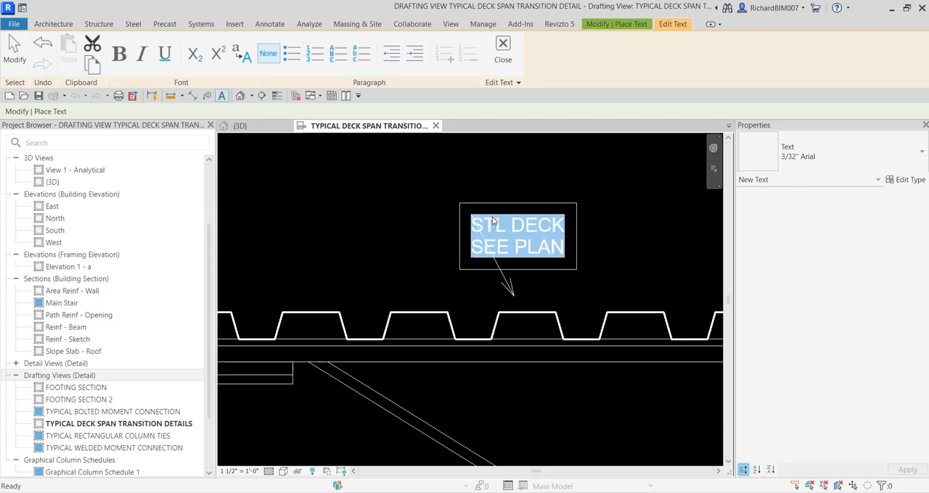
click(629, 205)
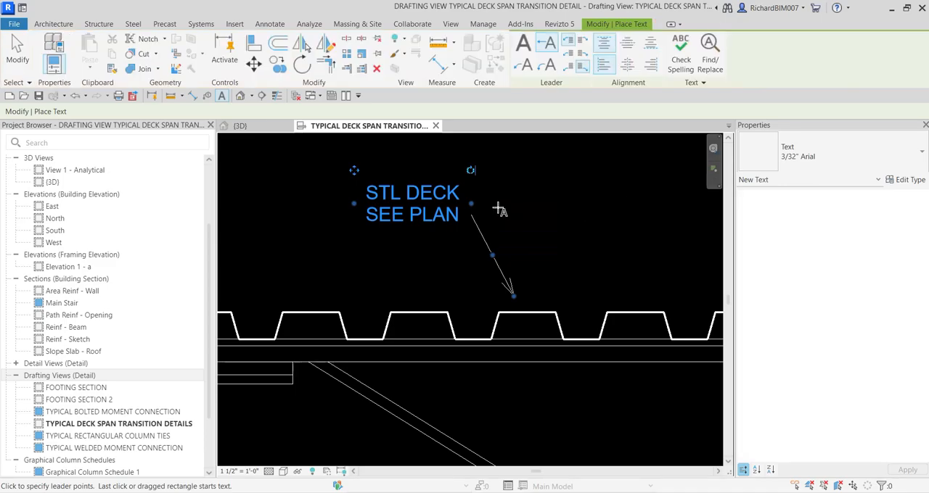
Attach the deck note's leader at the top right and align its text right
click(18, 55)
click(419, 210)
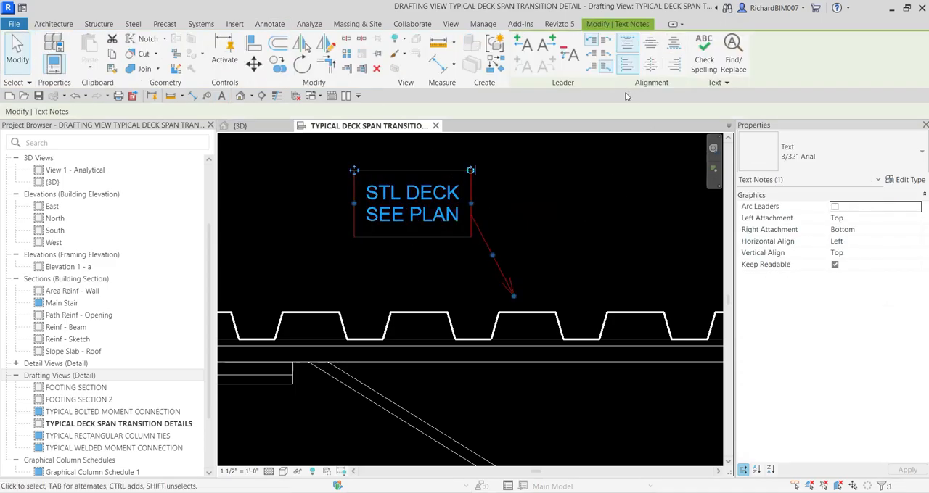
click(603, 44)
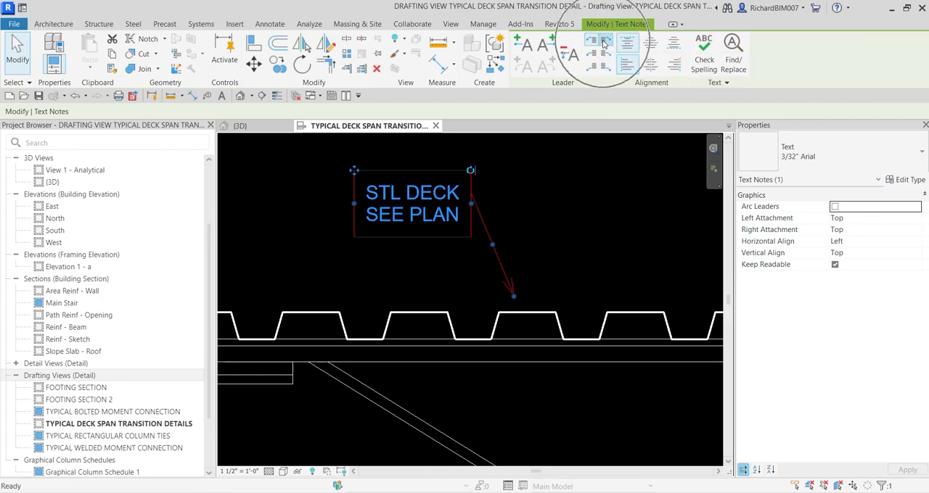
click(674, 66)
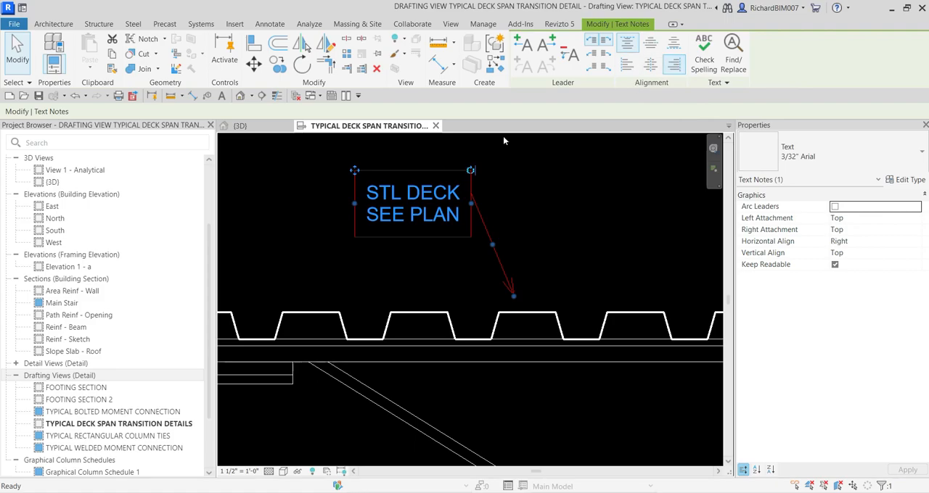
Adjust the deck note's position and leader so it runs level from the top line, then angles down to a deck rib
scroll(396, 198, up, 1)
middle_drag(392, 198, 493, 205)
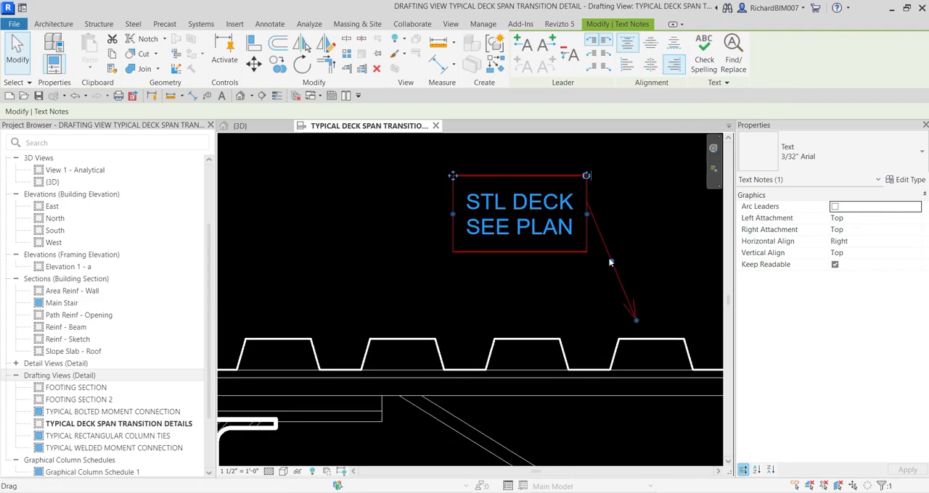
drag(453, 175, 405, 185)
drag(585, 264, 594, 209)
scroll(629, 261, up, 2)
drag(639, 355, 648, 374)
scroll(660, 276, down, 3)
click(621, 185)
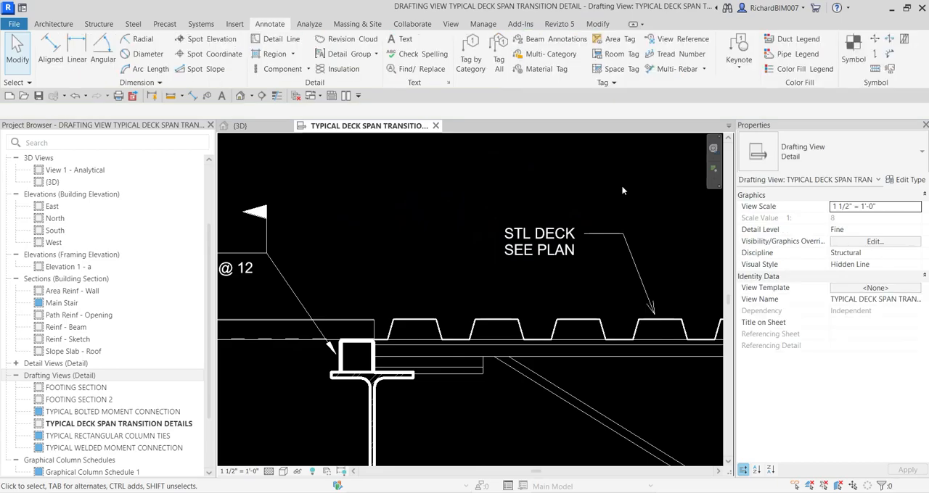
Copy the STL DECK SEE PLAN note straight down to the open area below the joist's diagonal
scroll(621, 187, down, 5)
scroll(624, 259, up, 1)
middle_drag(624, 259, 626, 217)
click(571, 166)
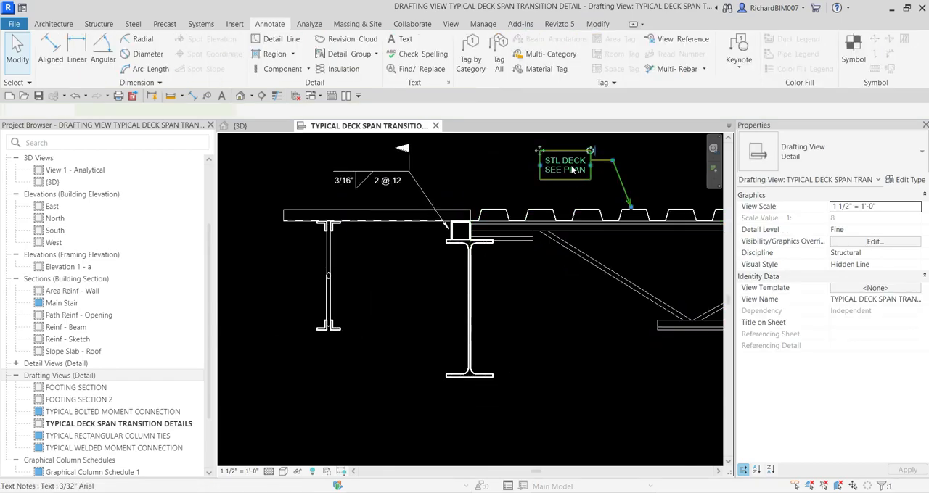
click(571, 170)
click(280, 66)
click(559, 175)
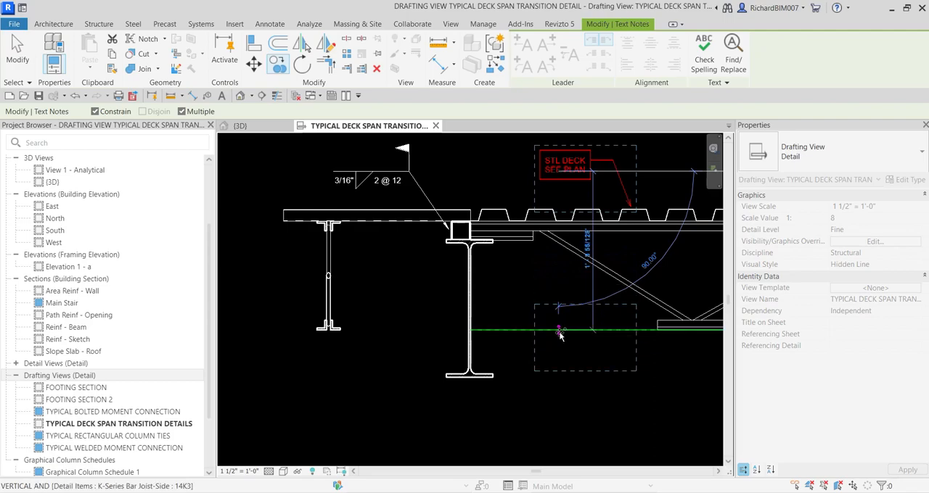
click(559, 332)
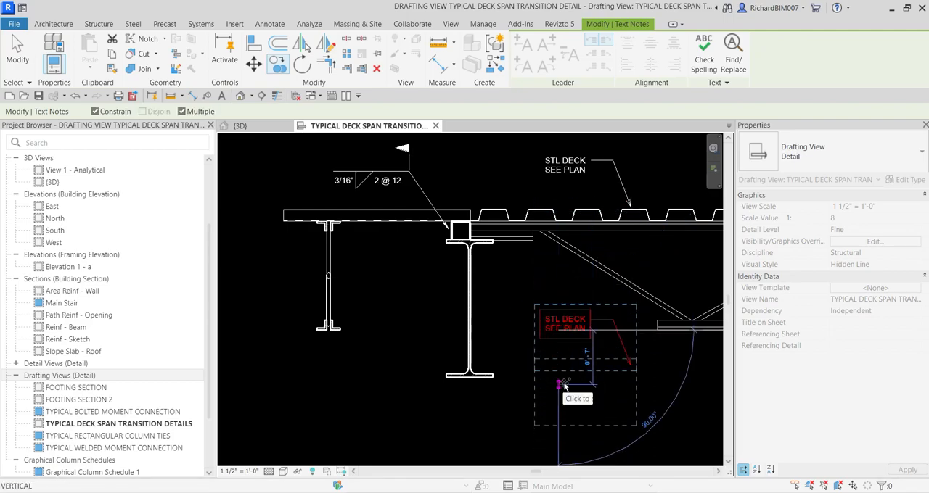
key(Escape)
Move the copied note's leader arrowhead up to the joist's diagonal web member
key(Escape)
click(629, 369)
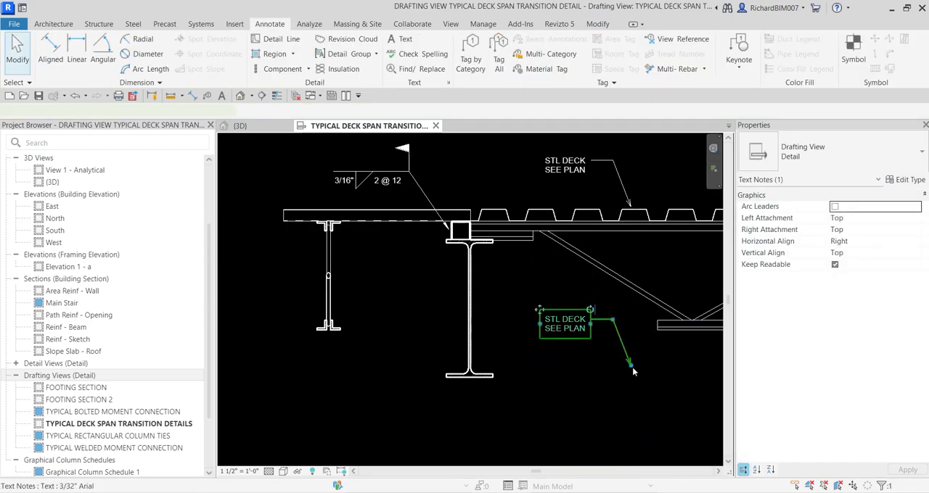
drag(631, 368, 631, 293)
key(Escape)
Change DECK to JOIST in the lower note so it reads STL JOIST SEE PLAN
scroll(562, 320, up, 4)
double_click(588, 322)
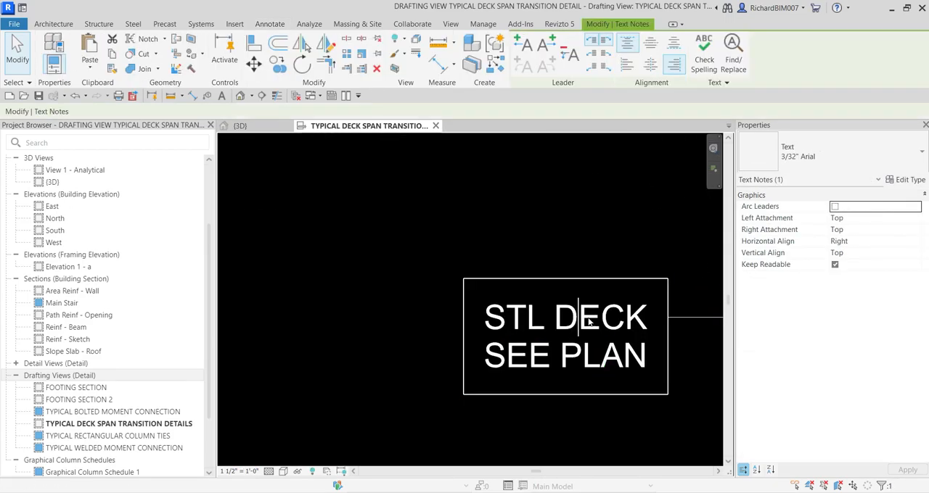
double_click(588, 322)
text(JOIST)
click(602, 235)
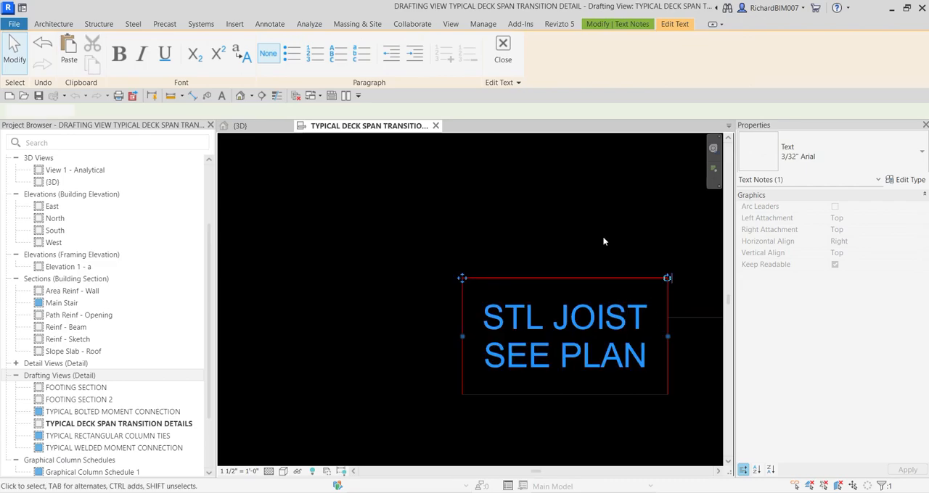
scroll(578, 233, down, 4)
middle_drag(514, 278, 561, 309)
key(Escape)
scroll(587, 311, down, 2)
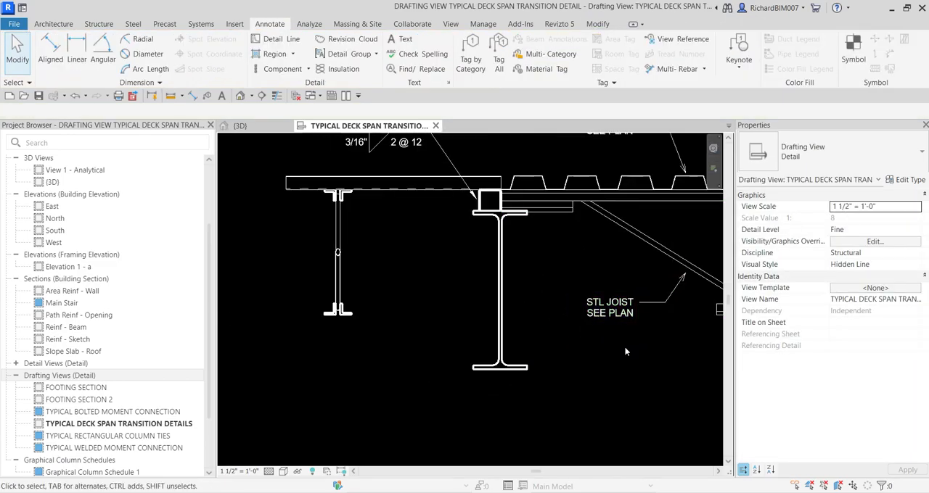
Copy the STL JOIST SEE PLAN note horizontally to the space between the end-view joist and the wide-flange beam
click(618, 316)
key(Escape)
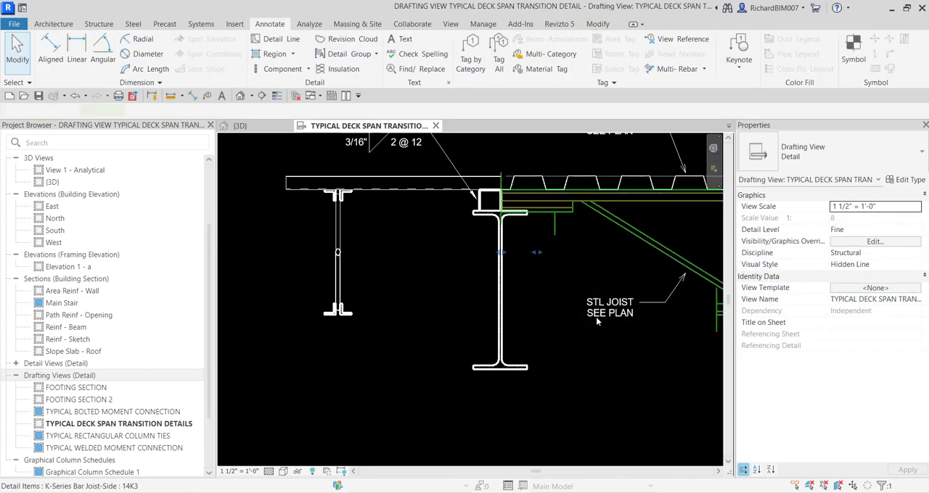
click(603, 319)
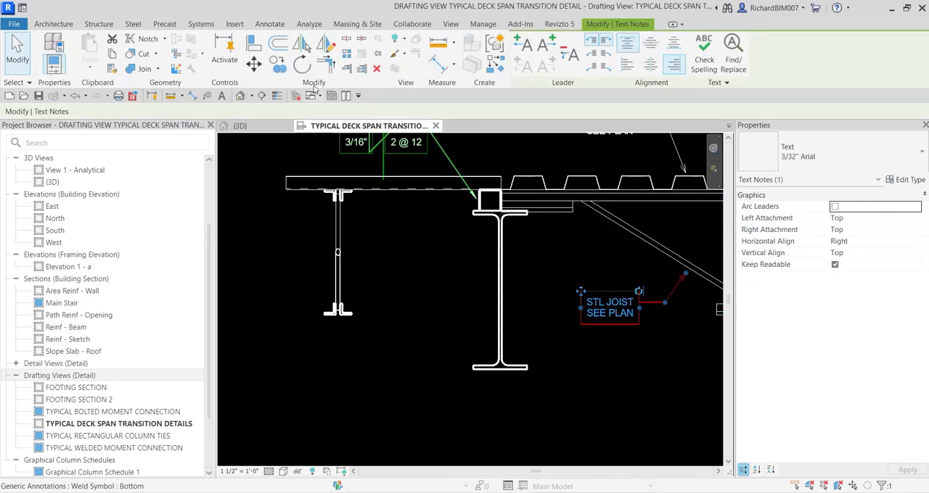
click(282, 68)
click(604, 306)
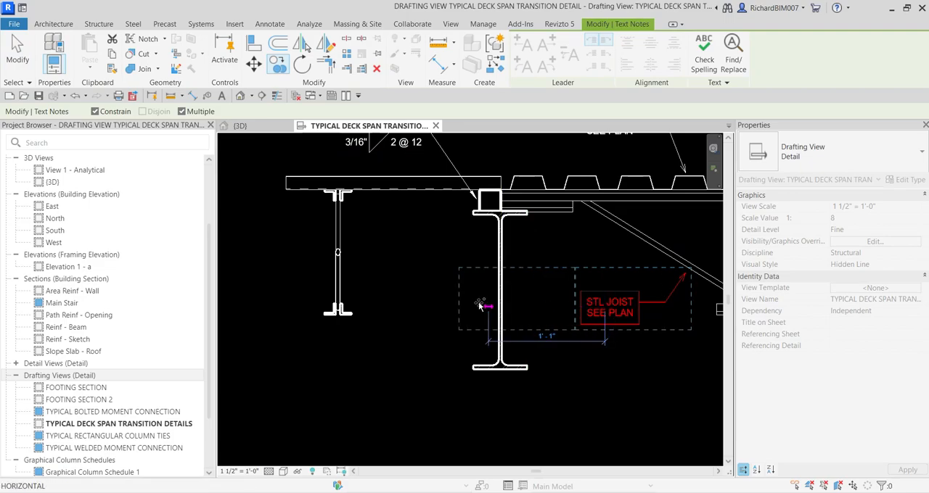
click(379, 301)
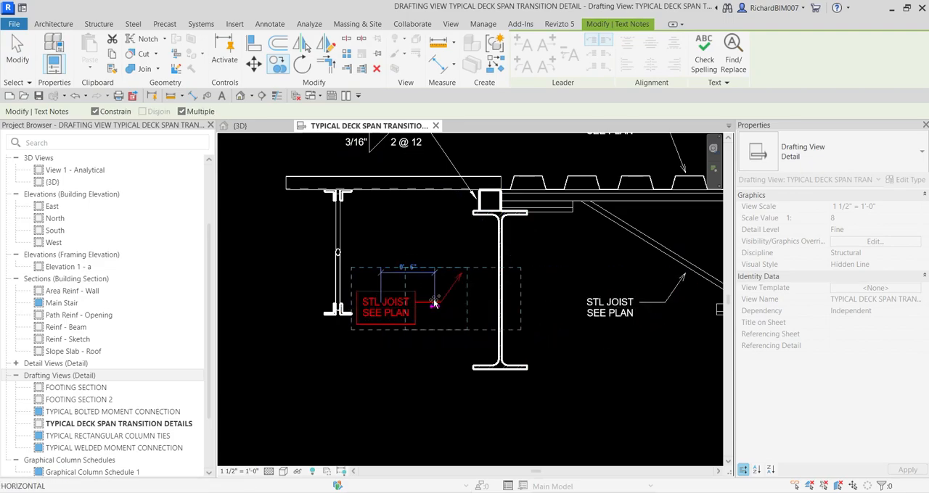
key(Escape)
key(Escape)
Nudge the copied joist note toward the wide-flange beam and straighten its leader horizontally to point at the beam's web
scroll(396, 319, up, 3)
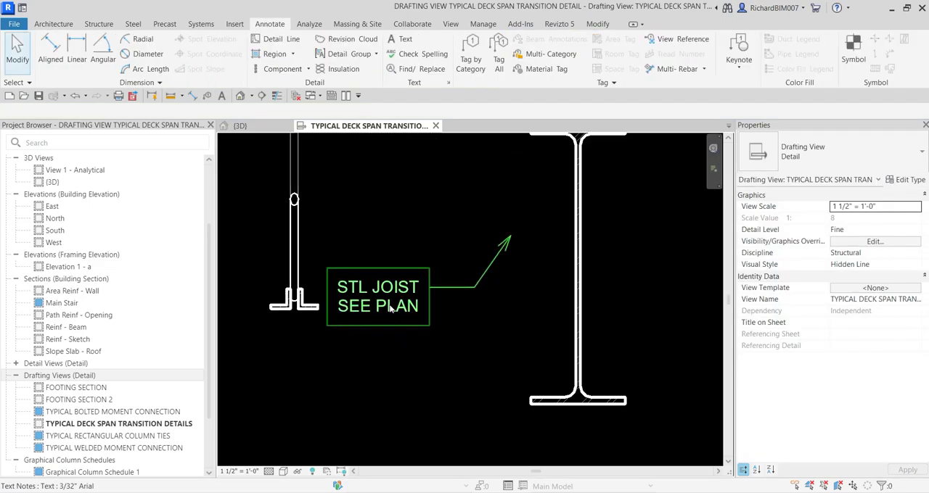
click(390, 308)
key(Right)
key(Right)
key(Right)
key(Right)
key(Right)
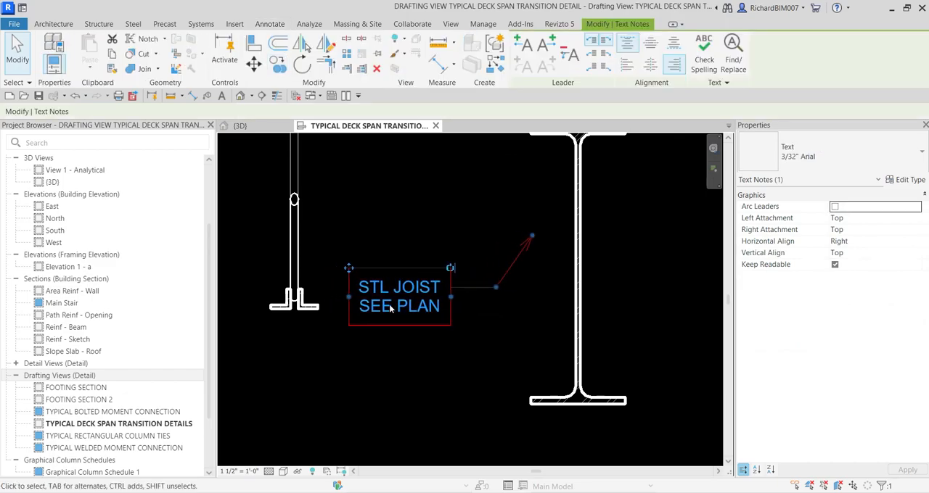
key(Escape)
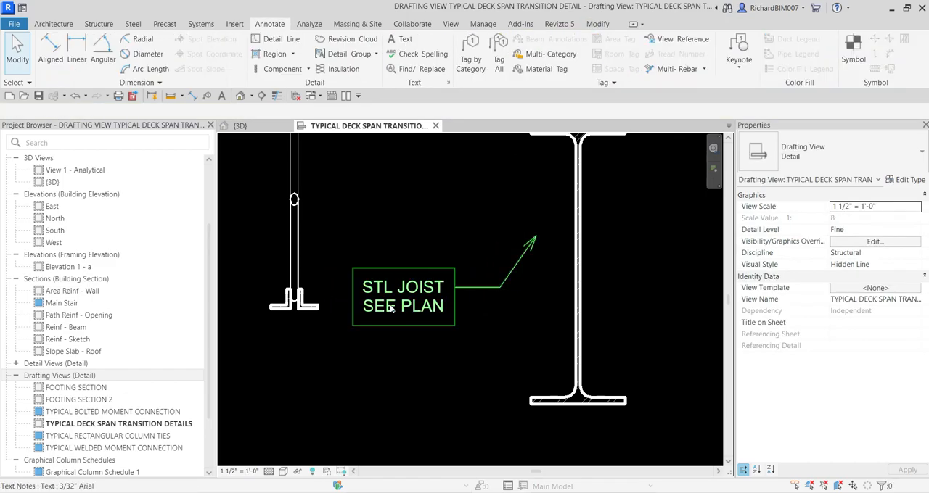
click(535, 238)
drag(535, 238, 569, 287)
click(542, 316)
Copy the straight-leader note horizontally to the far side of the end-view joist, with its arrow pointing toward that joist
scroll(542, 316, down, 7)
middle_drag(516, 320, 593, 321)
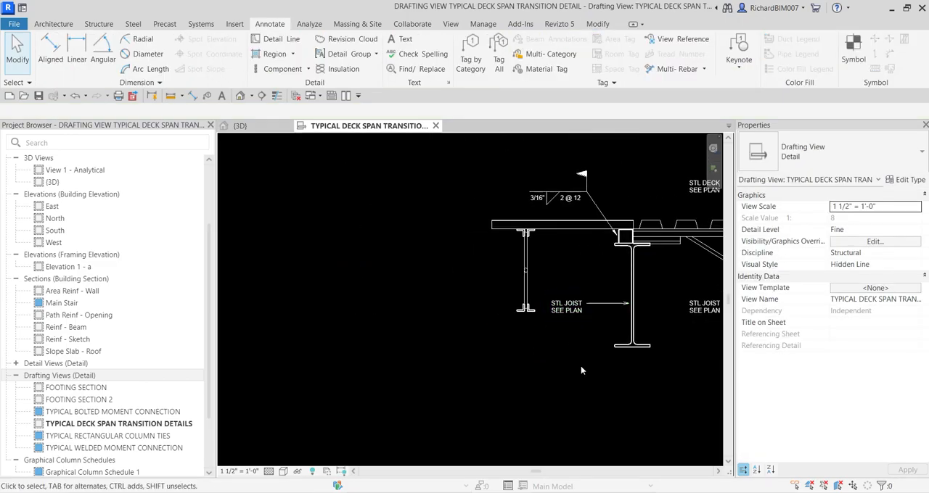
click(567, 313)
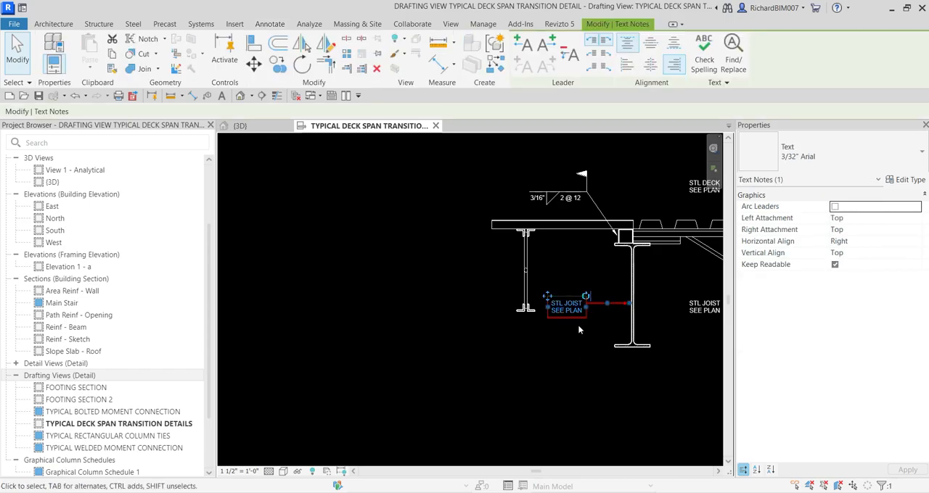
key(c)
key(o)
click(574, 311)
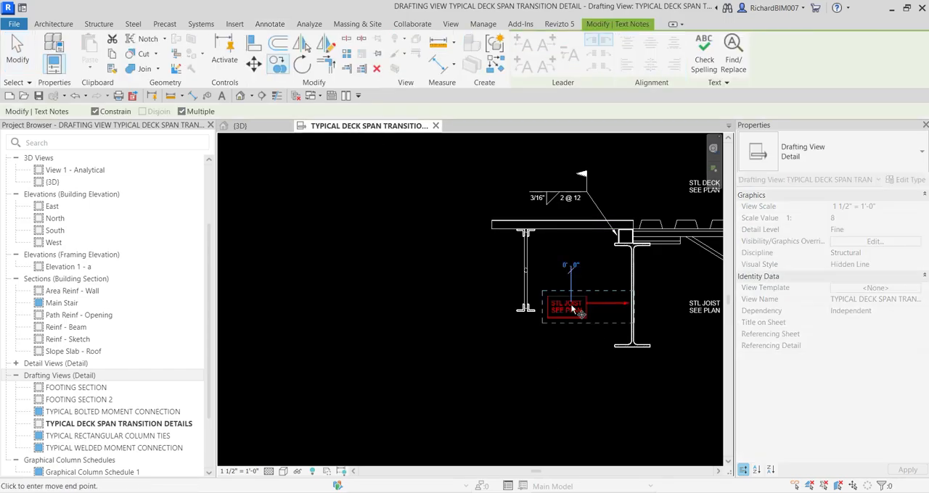
click(438, 305)
key(Escape)
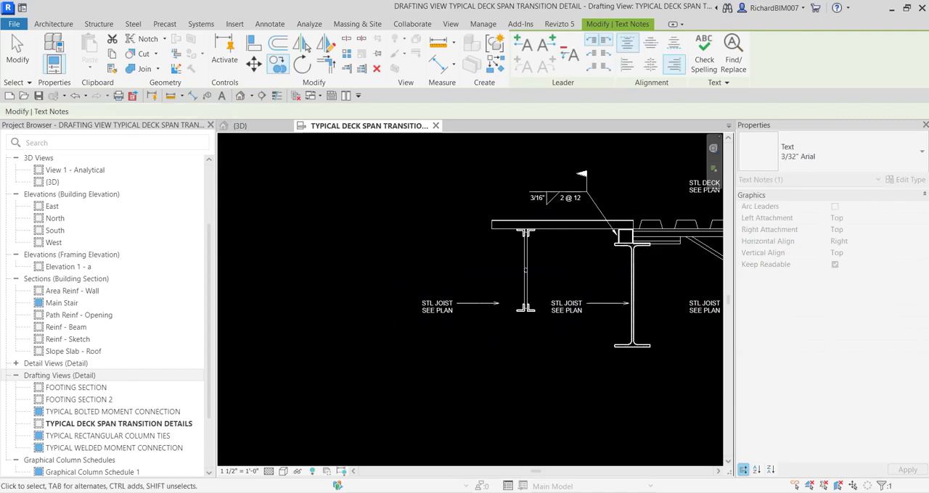
Change JOIST to BEAM in the note pointing at the wide-flange beam so it reads STL BEAM SEE PLAN
key(Escape)
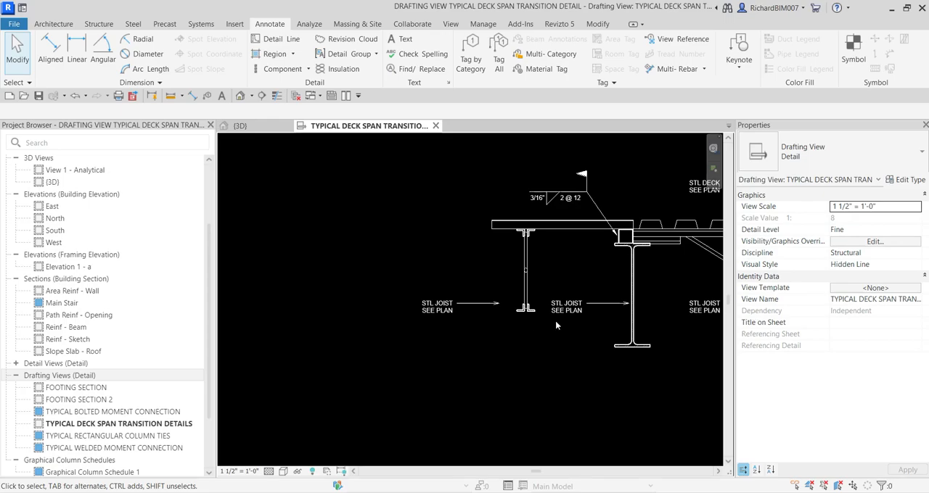
scroll(503, 298, up, 1)
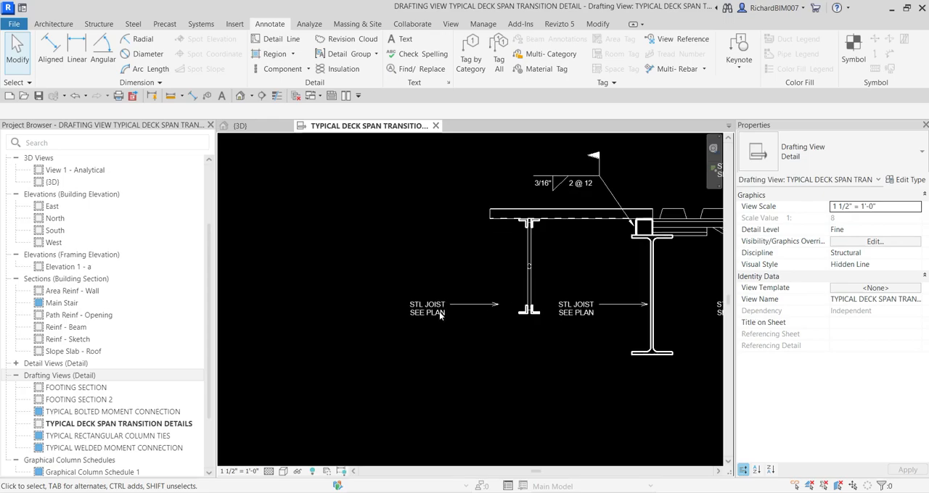
click(593, 307)
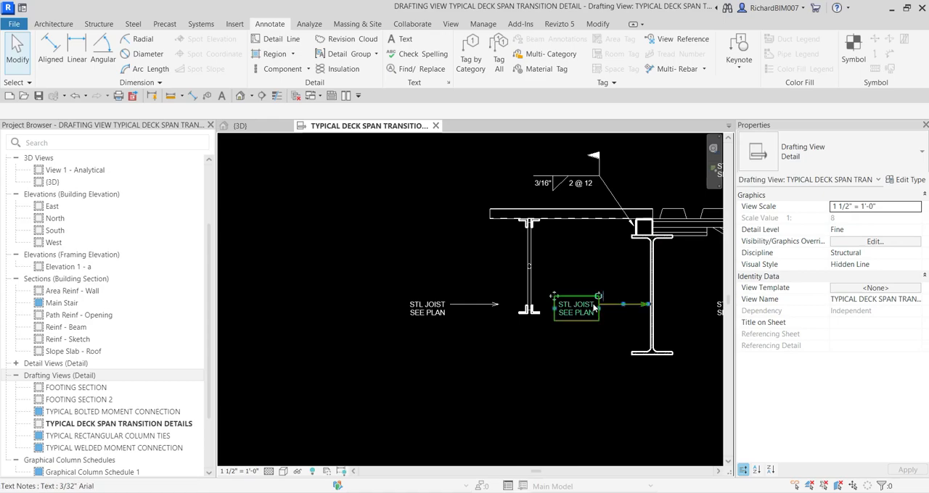
double_click(594, 307)
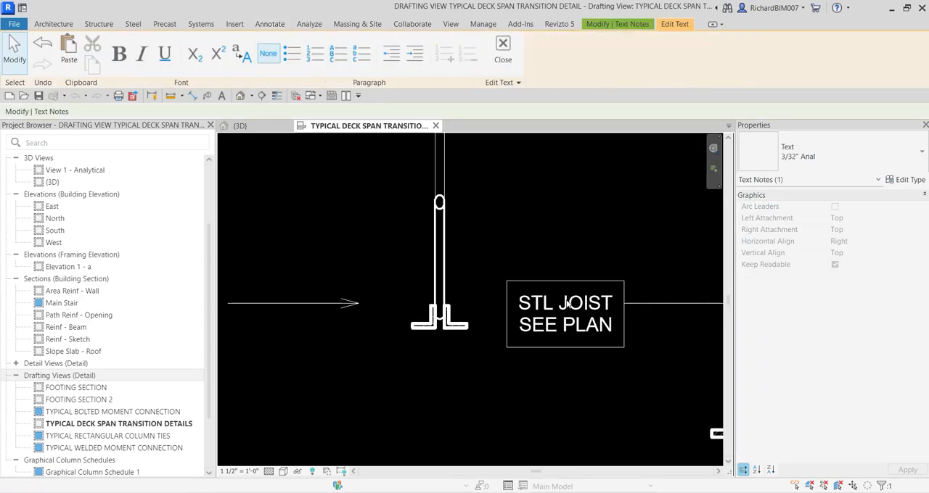
drag(569, 305, 613, 308)
key(BackSpace)
key(BackSpace)
key(BackSpace)
text(BEAM)
click(578, 229)
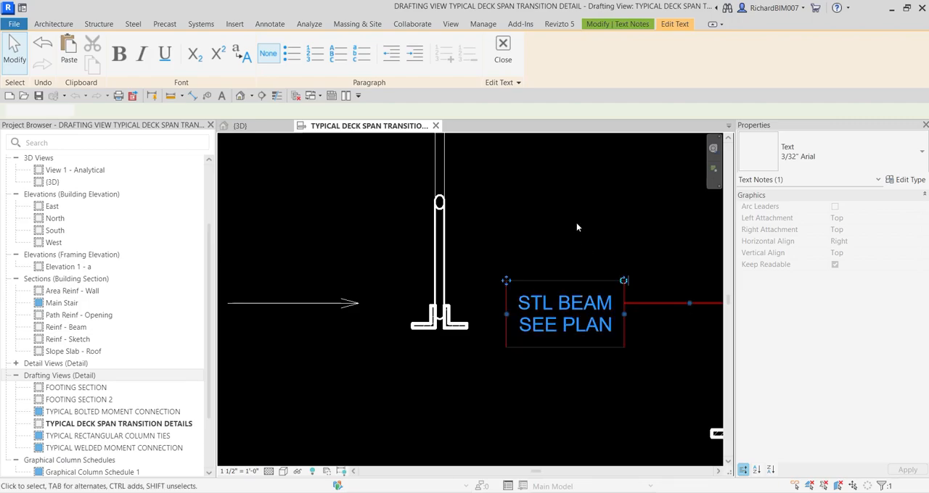
scroll(583, 247, down, 2)
Nudge the outer STL JOIST SEE PLAN note horizontally toward the end-view joist
middle_drag(498, 244, 573, 245)
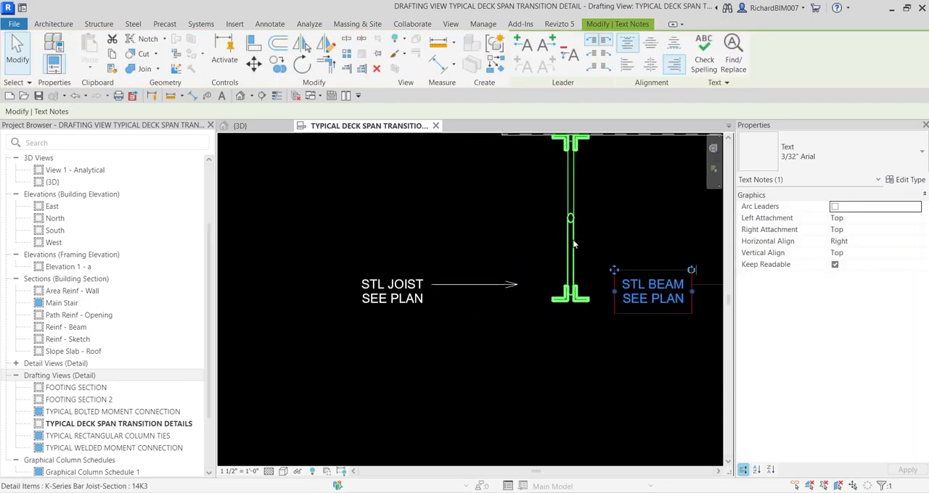
scroll(436, 286, up, 2)
click(410, 290)
key(Right)
key(Right)
key(Right)
key(Right)
key(Right)
key(Right)
key(Right)
key(Right)
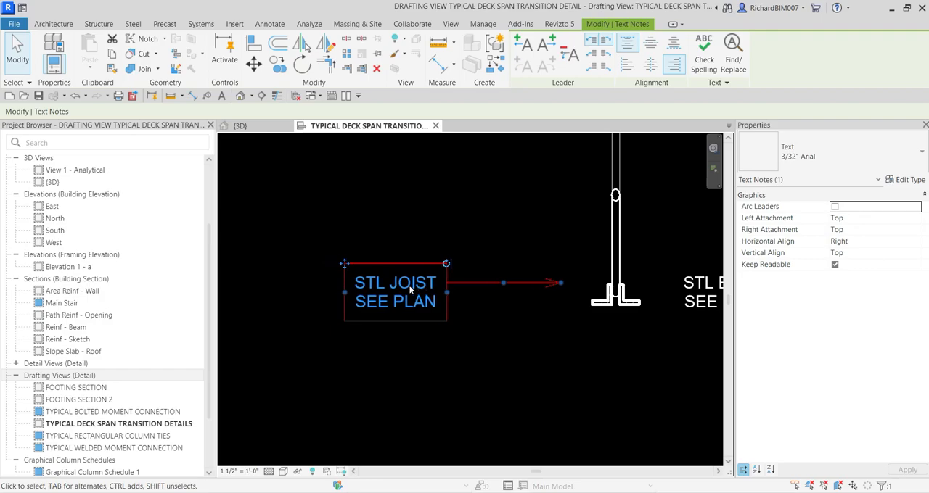
key(Right)
key(Right)
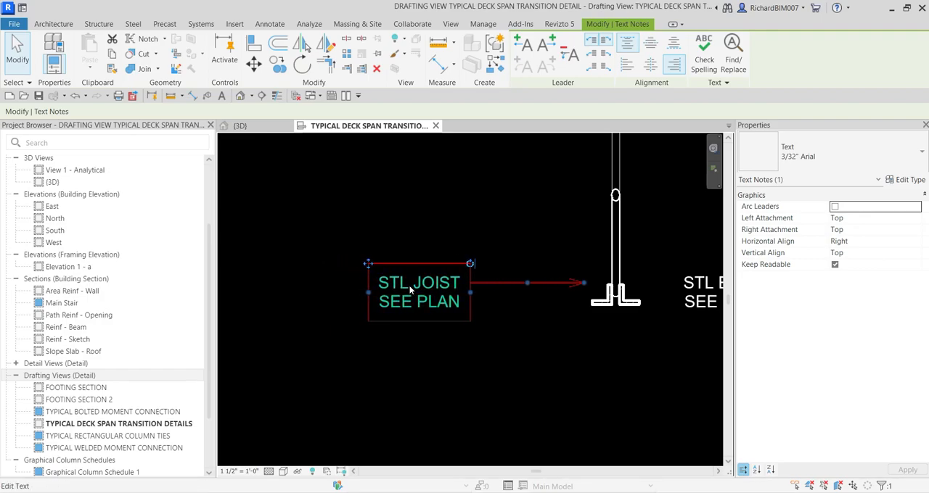
Angle that joist note's leader up to the joist web, with a horizontal shoulder and an elbow
drag(585, 282, 606, 248)
drag(550, 261, 536, 283)
click(576, 353)
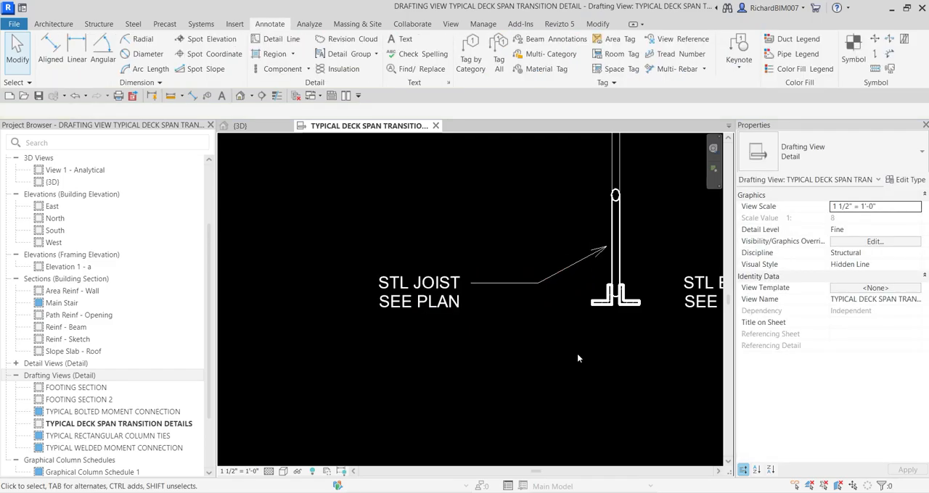
scroll(527, 331, down, 2)
scroll(528, 331, down, 3)
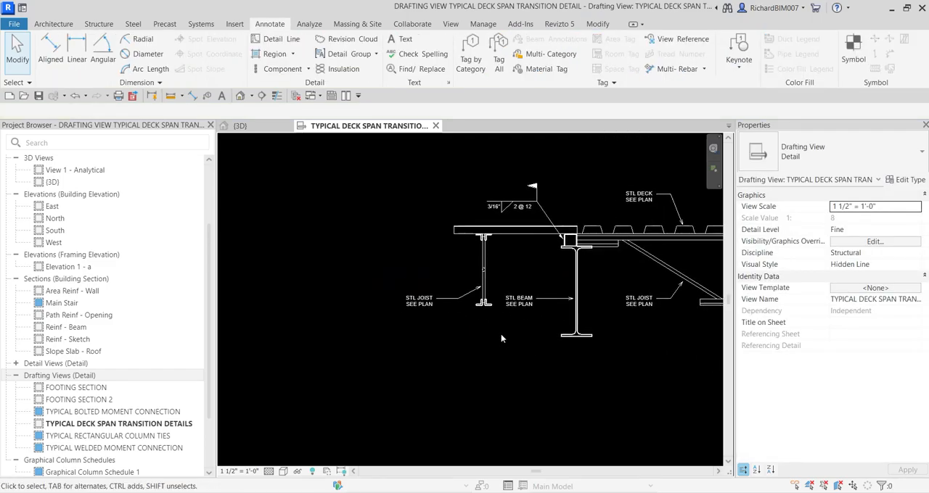
Copy the outer STL JOIST SEE PLAN note about 1'-7" straight up, above the side-view deck
middle_drag(541, 293, 649, 339)
scroll(562, 313, up, 3)
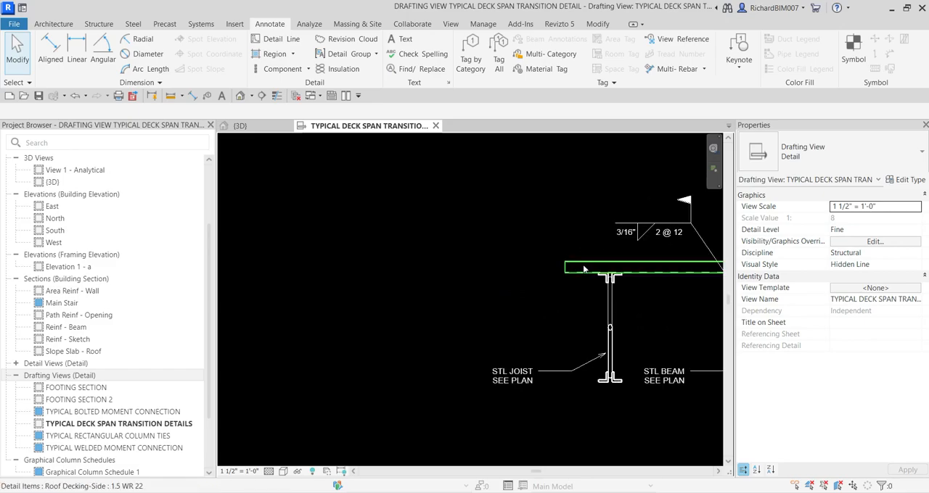
click(522, 381)
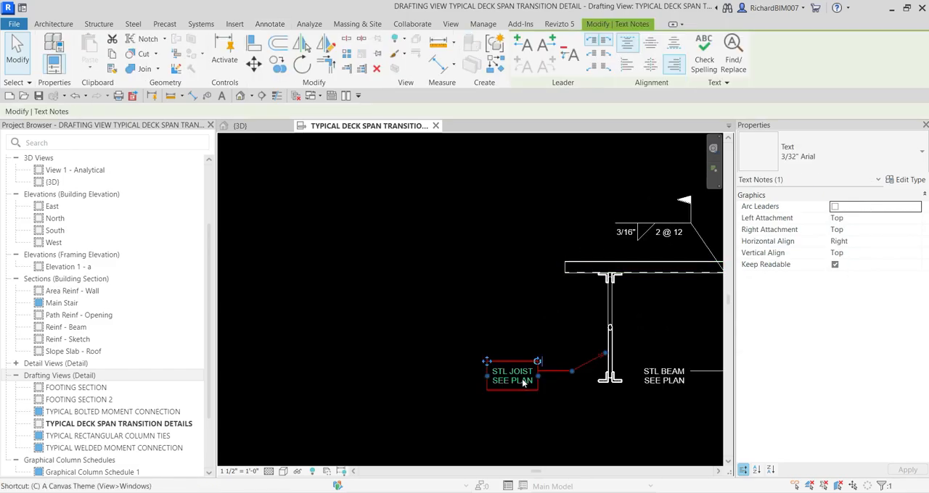
key(o)
click(510, 373)
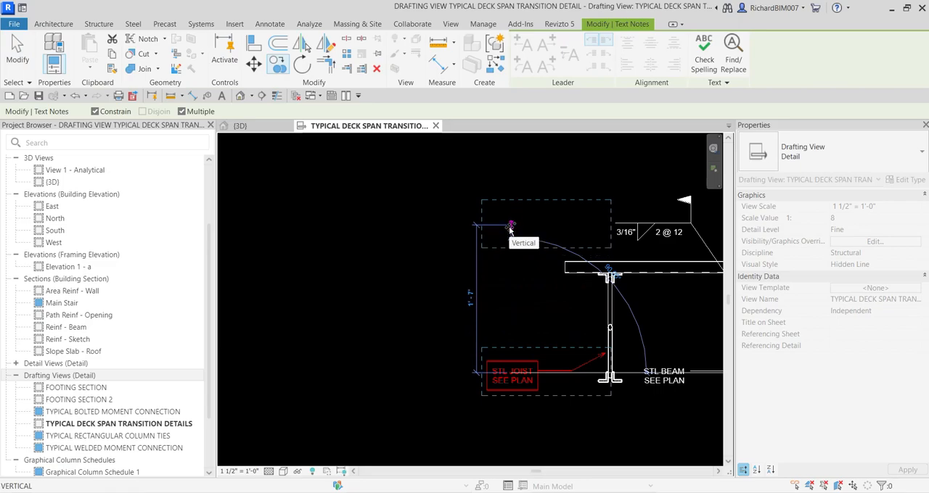
scroll(510, 229, down, 2)
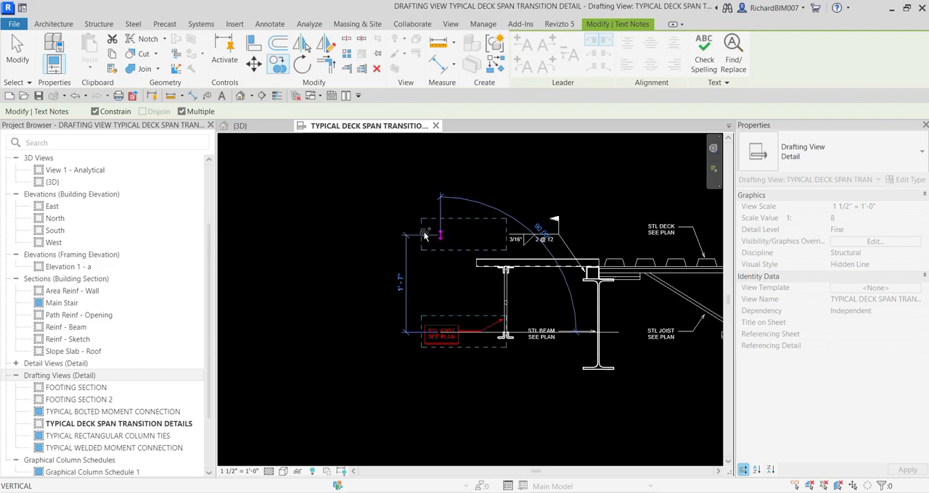
click(423, 234)
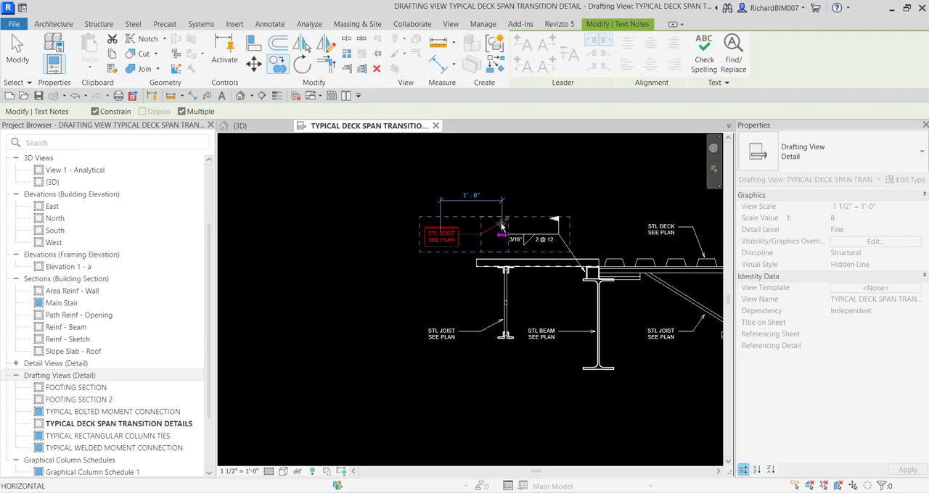
key(Escape)
Redirect the upper copied note's leader down so its arrow touches the top of the side-view deck
scroll(499, 225, up, 3)
drag(505, 218, 491, 292)
scroll(391, 258, up, 4)
key(Escape)
Change JOIST to DECK in the note above the side-view deck so it reads STL DECK SEE PLAN
double_click(399, 212)
drag(408, 213, 452, 211)
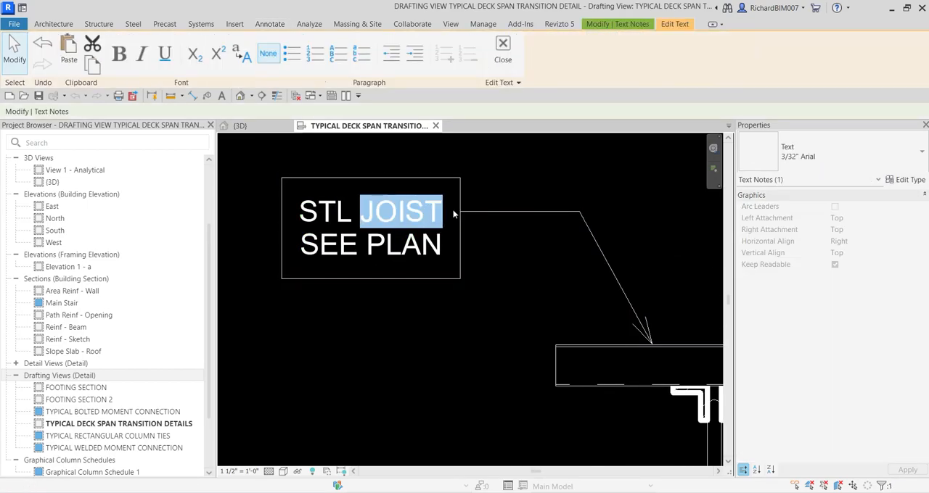
text(DECK)
click(476, 321)
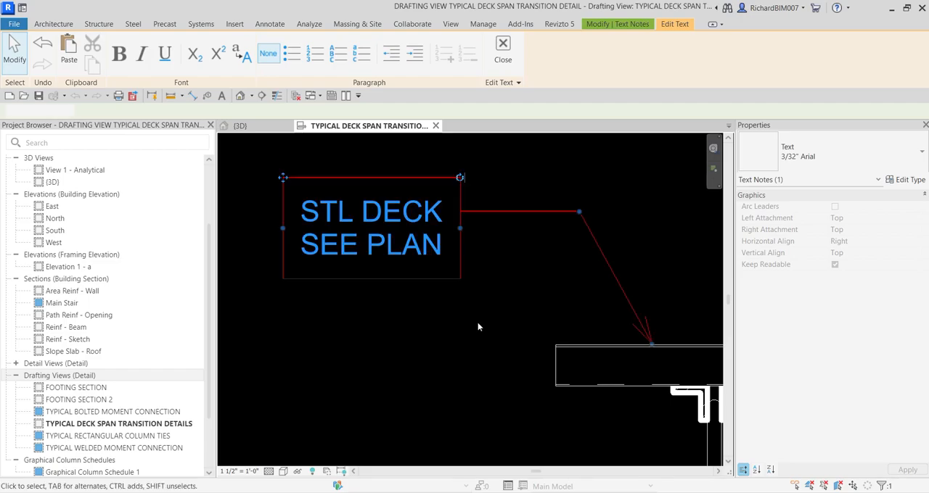
click(476, 321)
scroll(420, 292, down, 3)
scroll(423, 292, down, 2)
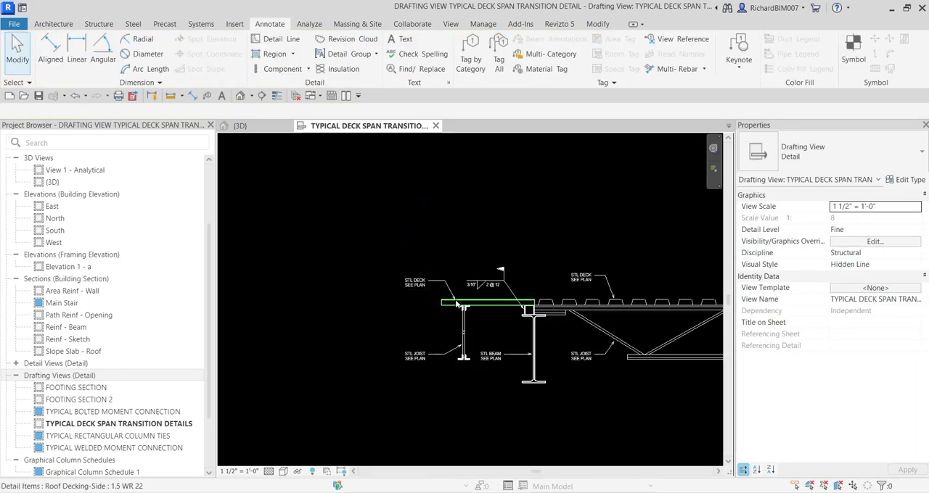
middle_drag(514, 313, 487, 271)
middle_click(562, 344)
middle_click(561, 344)
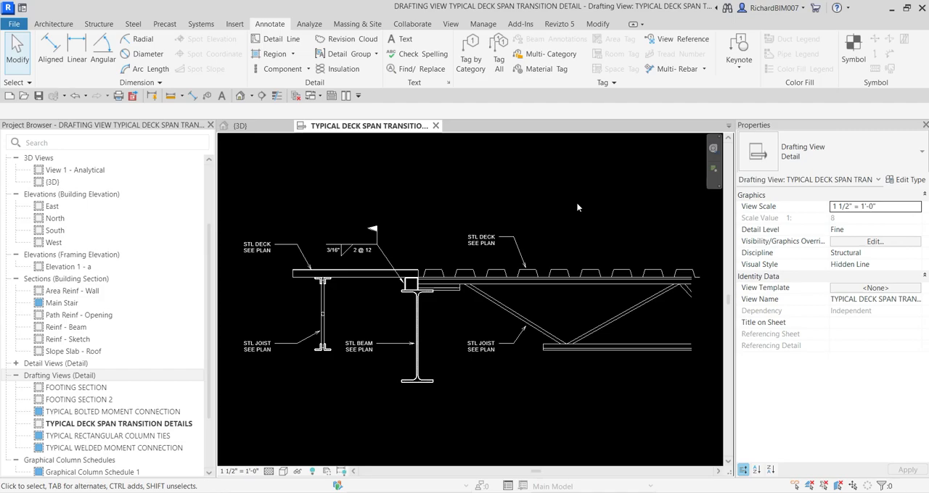
middle_drag(458, 322, 575, 283)
scroll(428, 261, up, 3)
click(413, 275)
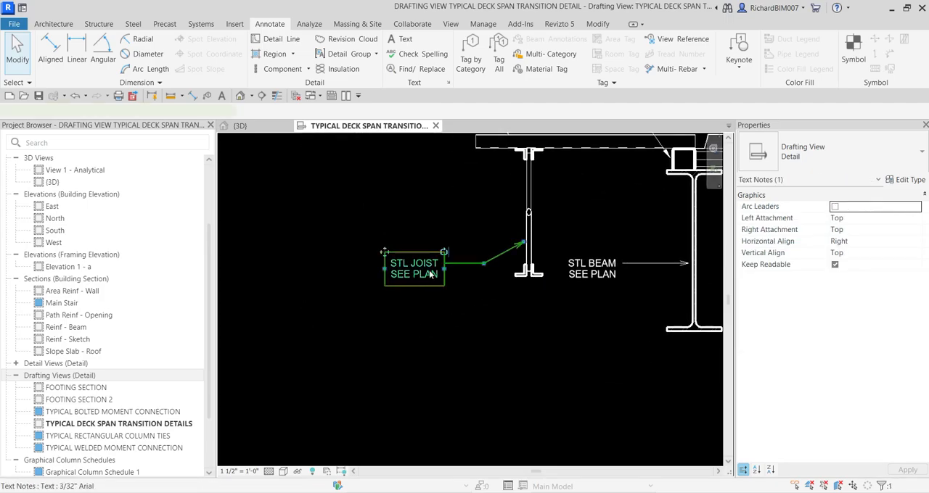
key(m)
key(v)
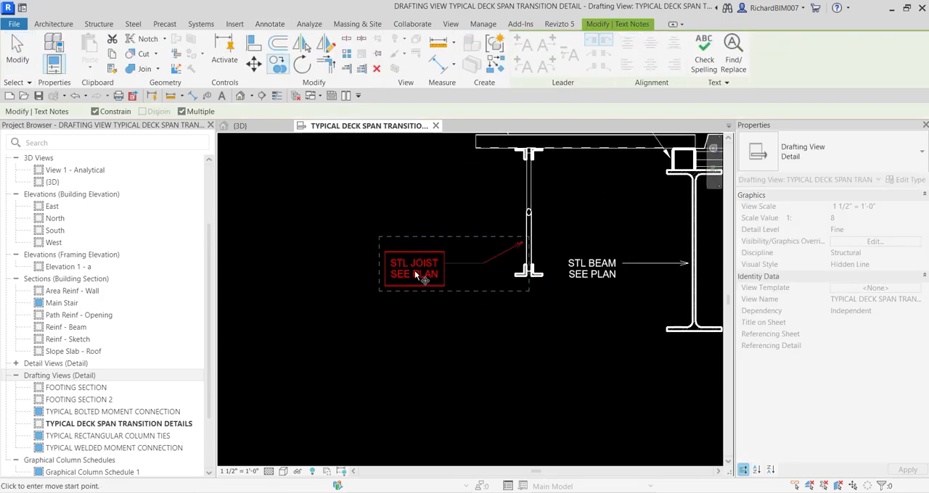
click(414, 236)
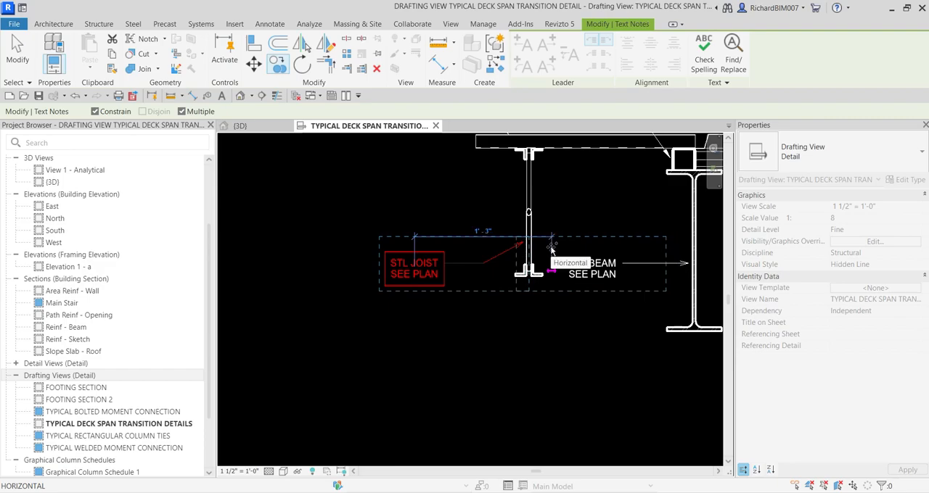
key(Escape)
key(Escape)
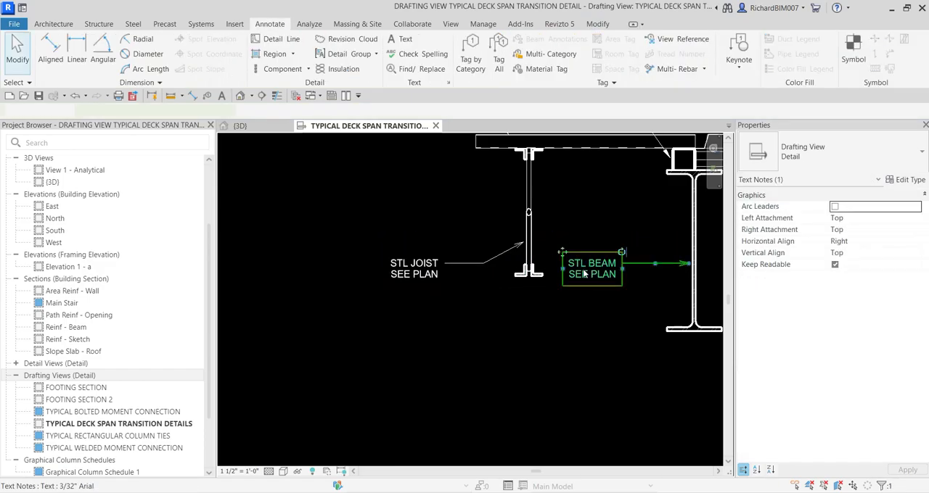
Copy the STL BEAM SEE PLAN note vertically to the space below the deck, beside the beam's top flange
click(584, 273)
key(o)
click(584, 273)
click(583, 210)
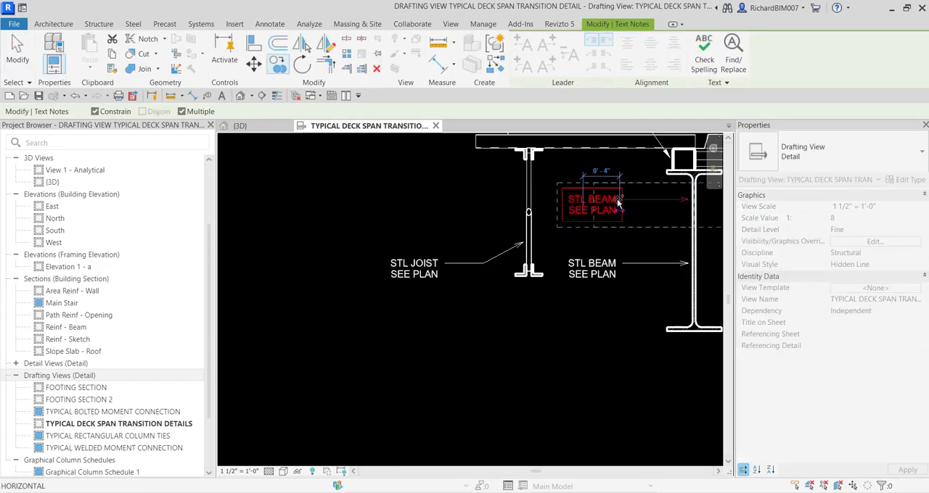
scroll(627, 199, up, 2)
scroll(688, 207, up, 1)
middle_drag(689, 208, 617, 329)
click(679, 272)
scroll(605, 274, down, 1)
key(Escape)
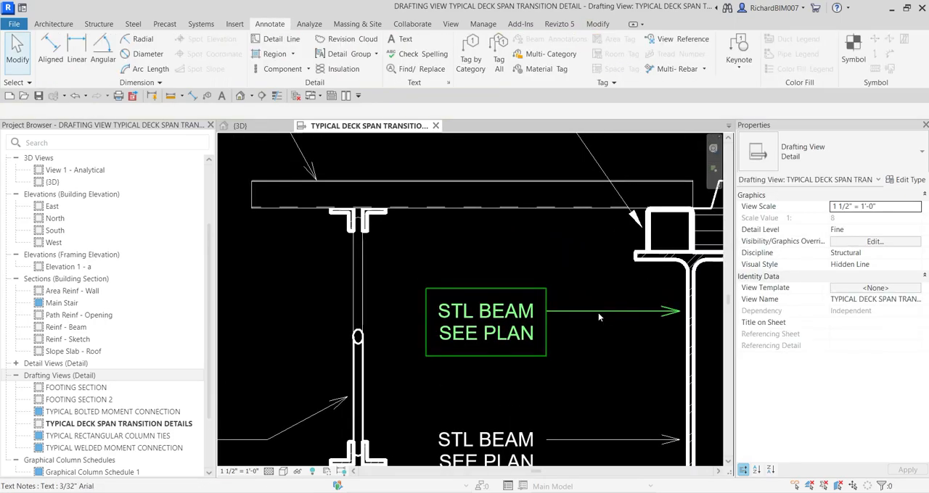
Point the copied beam note's leader into the square tube on the beam, keeping a horizontal shoulder at the note
click(510, 328)
drag(679, 311, 662, 233)
drag(604, 273, 603, 312)
key(Escape)
Replace the copied note's text with HSS 2 1/2X2 1/2X3/16
double_click(499, 315)
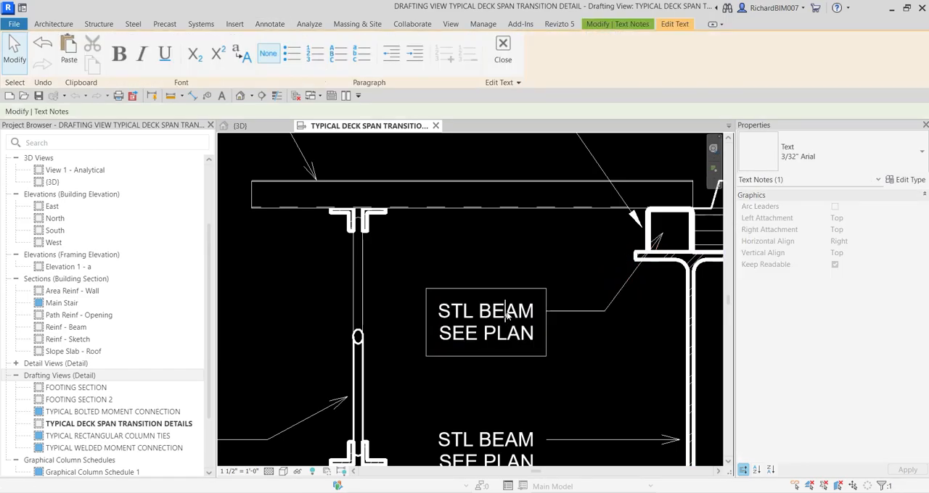
key(ctrl+a)
text(HSS 2 1/2XC)
key(BackSpace)
text(2)
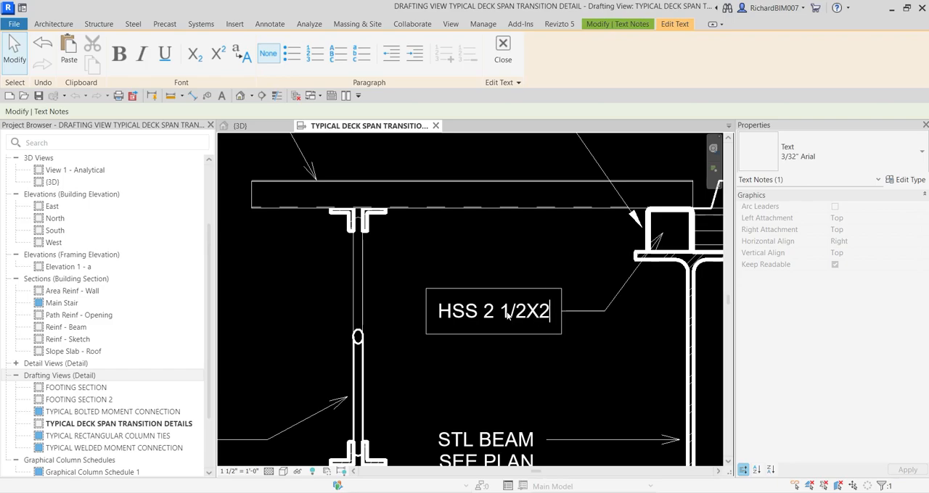
text( 1/2X3/16)
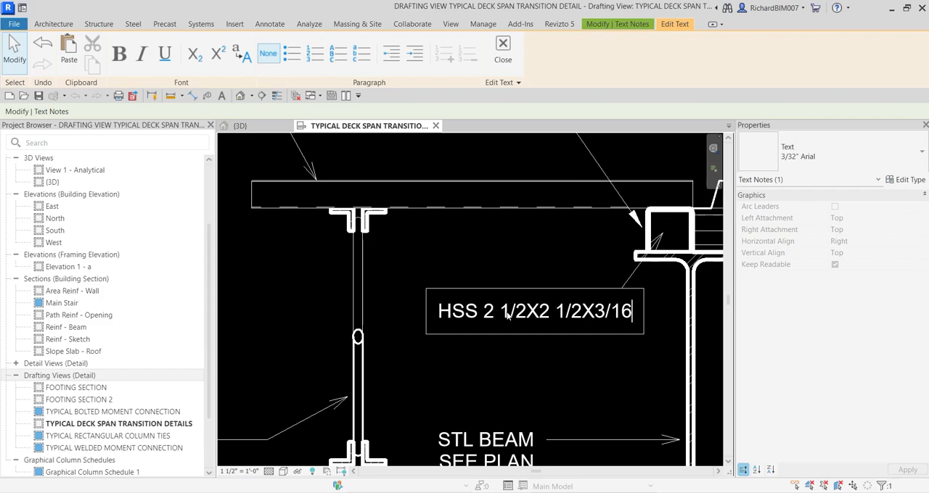
Add a second line reading BETWEEN STL JOISTS to the HSS note
key(Return)
text(BETWEEN)
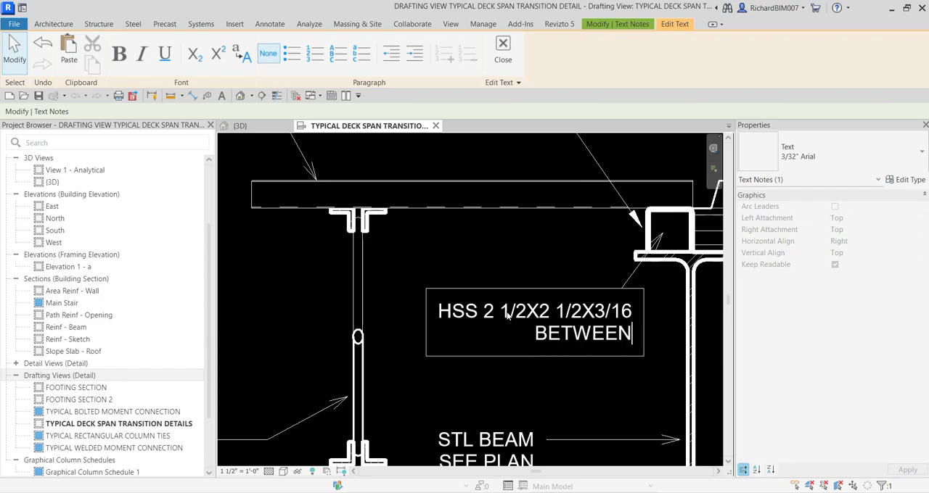
text( STL JO)
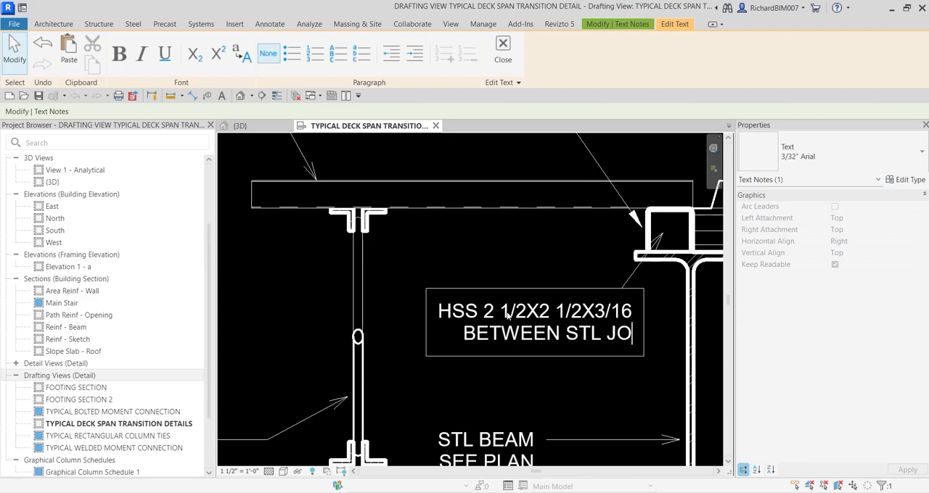
text(ISTS)
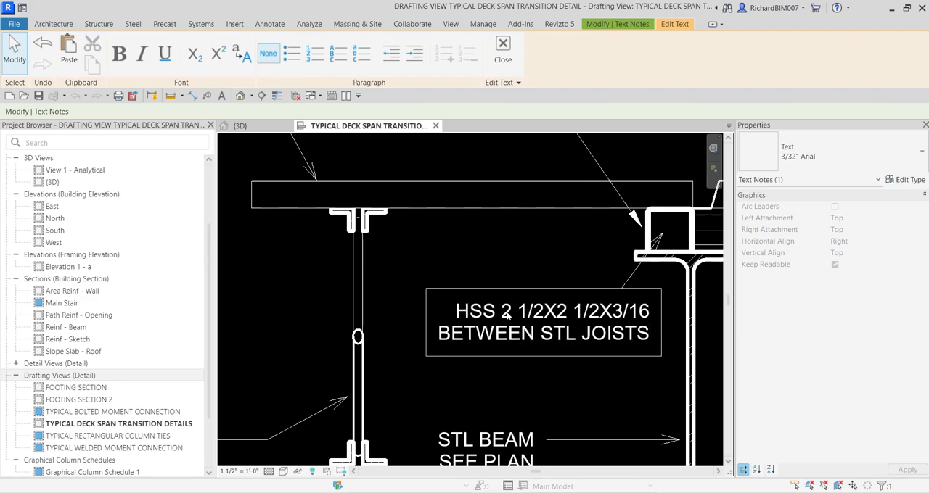
click(483, 250)
Narrow the HSS note's text box so its text wraps onto four lines and clears the end-view joist
scroll(485, 255, down, 2)
click(469, 326)
click(463, 304)
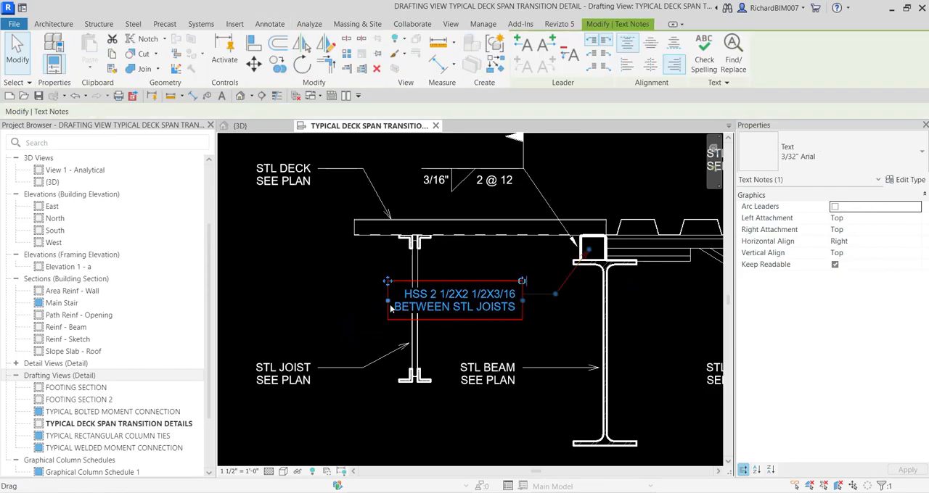
drag(389, 301, 429, 303)
drag(488, 307, 488, 292)
click(553, 314)
scroll(529, 323, down, 2)
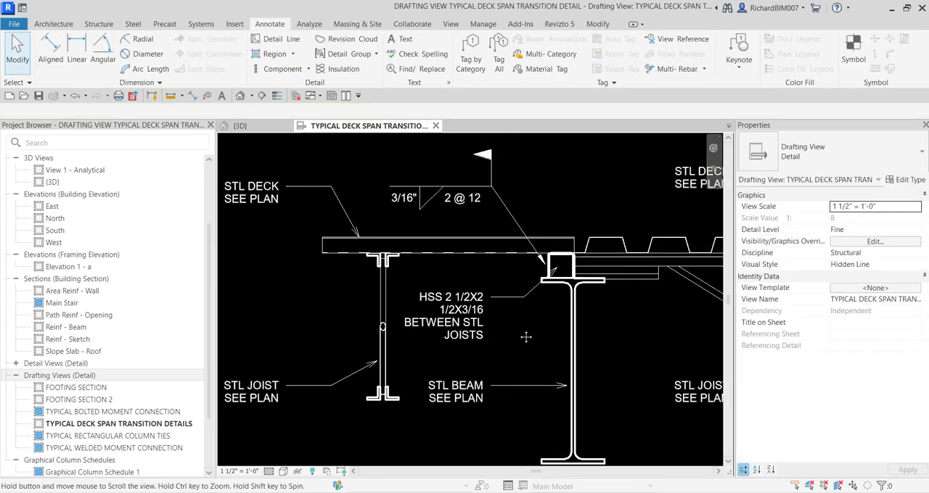
scroll(552, 348, down, 2)
middle_drag(659, 376, 529, 348)
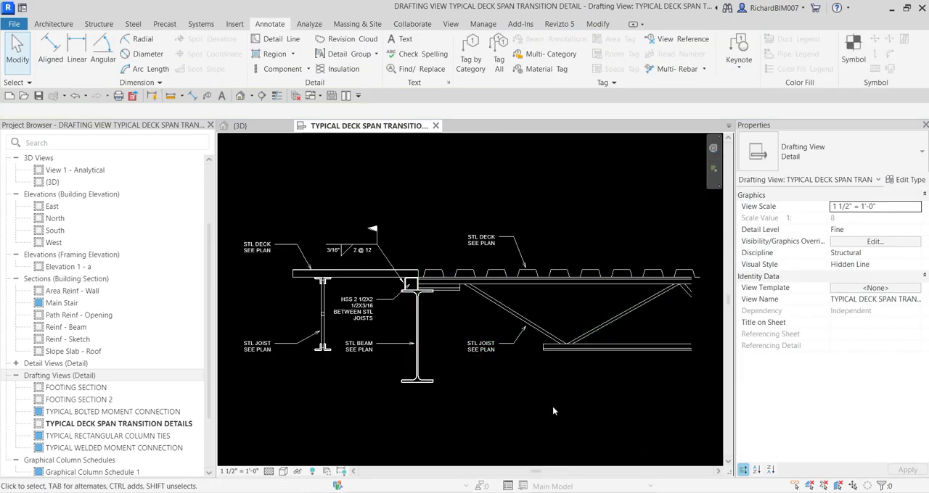